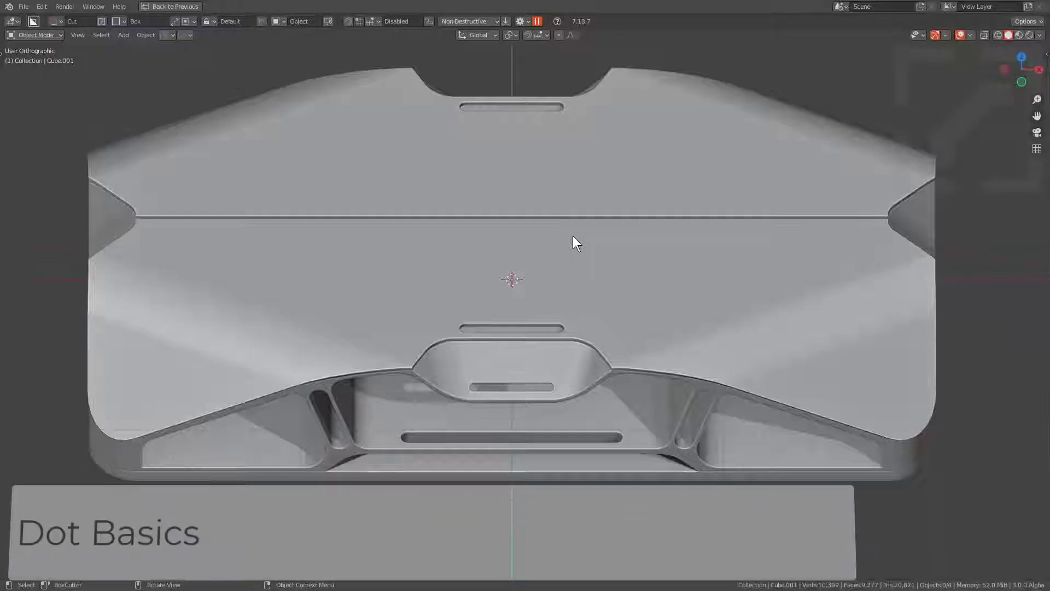
- Select the Cube.001 hard-surface model
{"action": "left_click", "coordinate": [572, 236]}
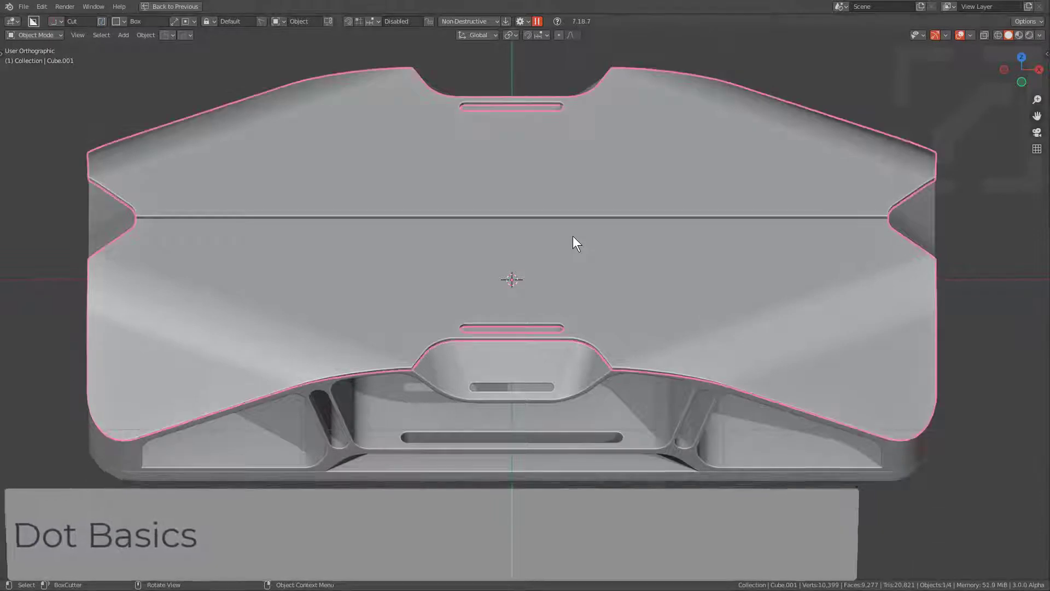
- Enable dot and grid snapping, then draw a long thin box cut from the model's centre dot
{"action": "left_click", "coordinate": [348, 22]}
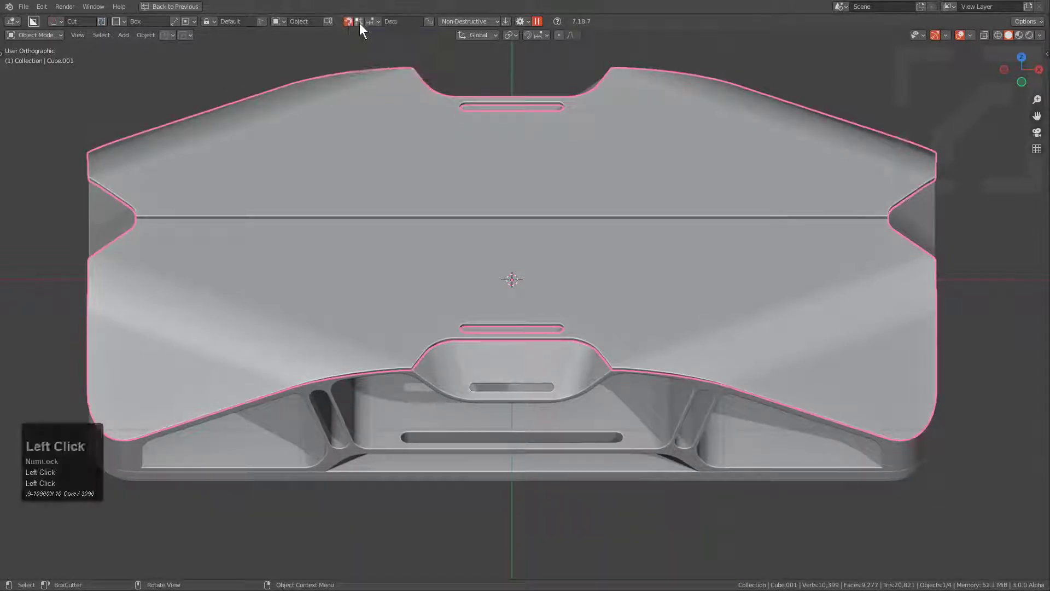
{"action": "left_click", "coordinate": [358, 22]}
{"action": "key", "text": "ctrl"}
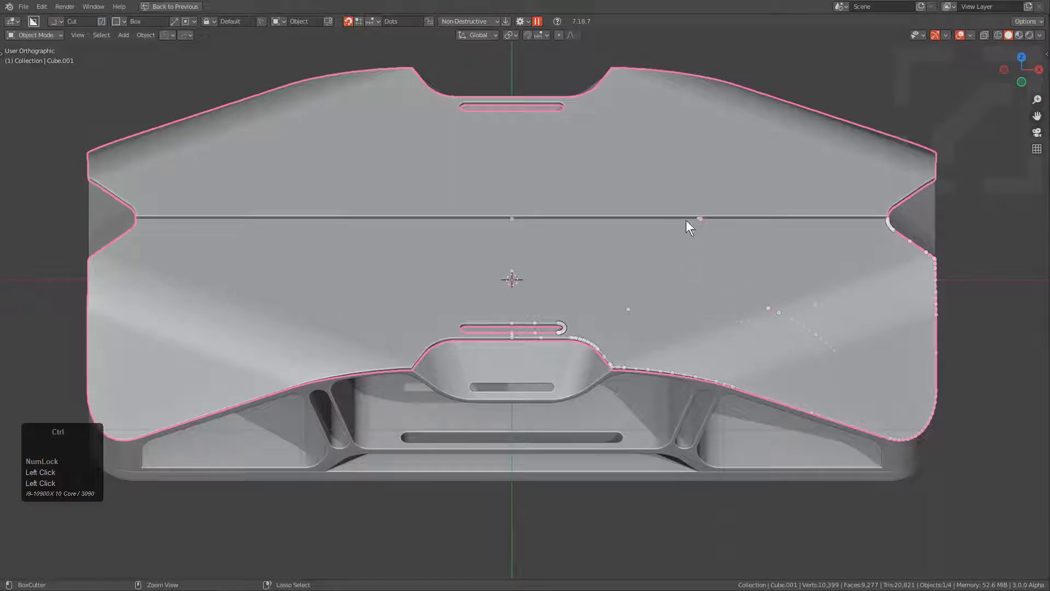
{"action": "left_click_drag", "start_coordinate": [513, 219], "coordinate": [588, 224], "text": "ctrl"}
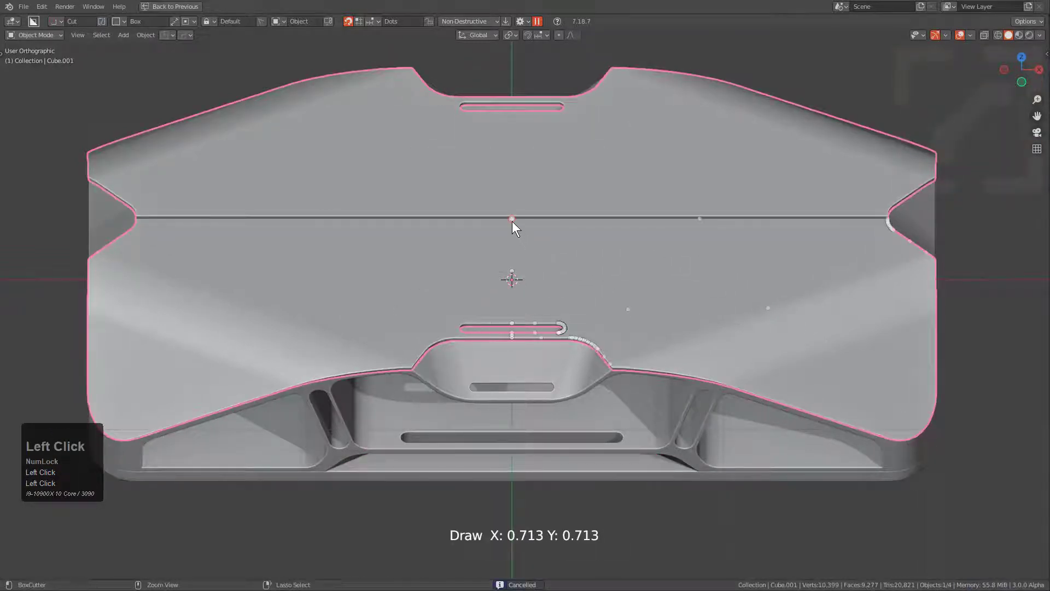
{"action": "mouse_move", "coordinate": [512, 219]}
{"action": "left_mouse_down", "text": "alt"}
{"action": "mouse_move", "coordinate": [618, 238]}
{"action": "mouse_move", "coordinate": [782, 237]}
{"action": "mouse_move", "coordinate": [717, 230]}
{"action": "mouse_move", "coordinate": [673, 248]}
{"action": "mouse_move", "coordinate": [708, 229]}
{"action": "mouse_move", "coordinate": [725, 236]}
{"action": "left_mouse_up", "text": "alt"}
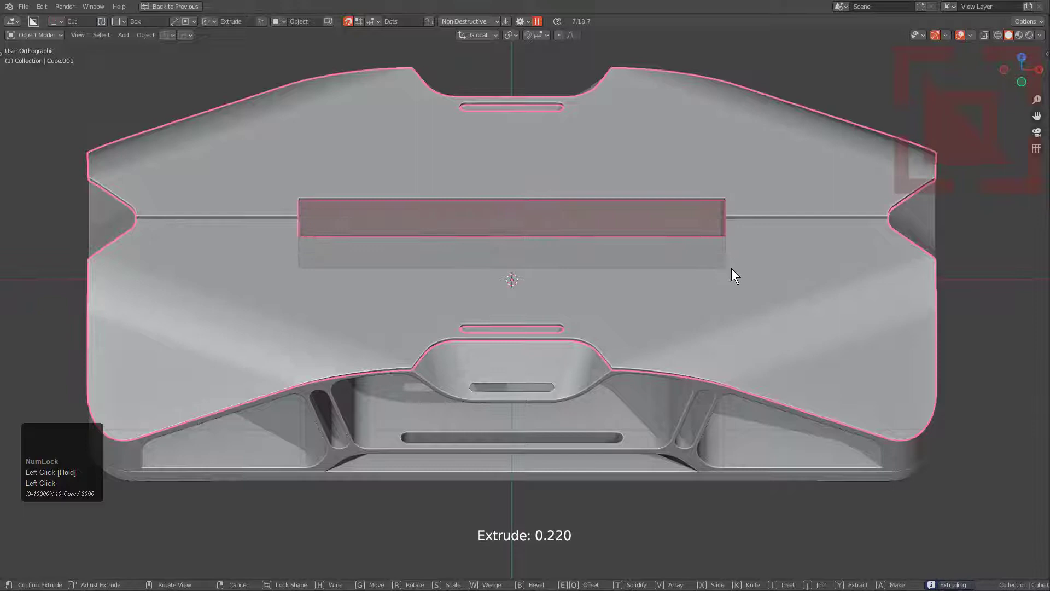
- Bevel the horizontal cut and add a bevelled vertical cut to form a cross-shaped recess
{"action": "key", "text": "b"}
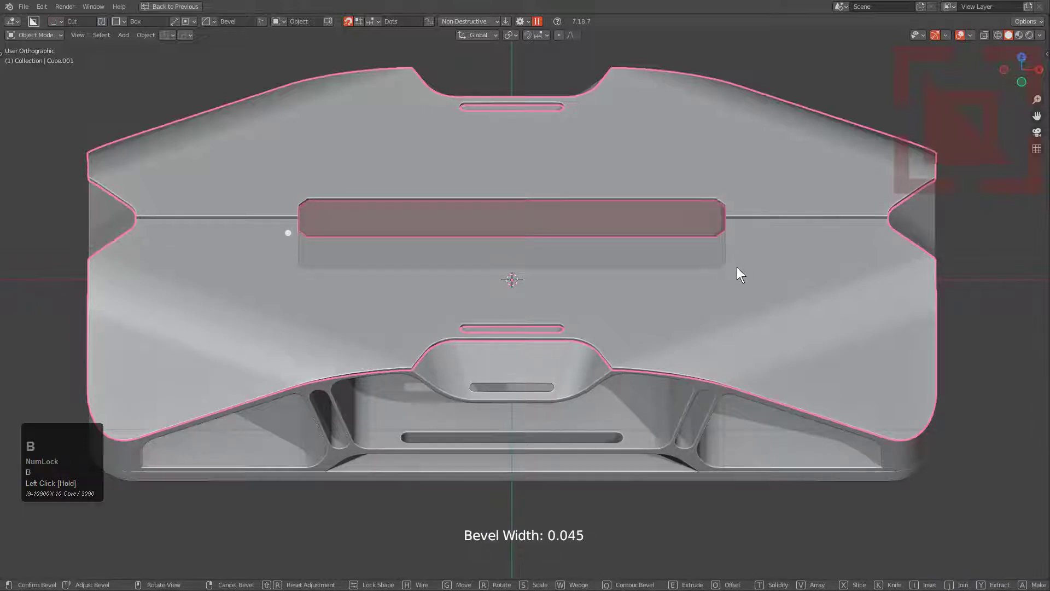
{"action": "left_click", "coordinate": [737, 267]}
{"action": "mouse_move", "coordinate": [509, 243]}
{"action": "left_mouse_down", "text": "ctrl"}
{"action": "mouse_move", "coordinate": [543, 287]}
{"action": "mouse_move", "coordinate": [543, 326]}
{"action": "mouse_move", "coordinate": [553, 307]}
{"action": "mouse_move", "coordinate": [560, 315]}
{"action": "left_mouse_up", "text": "ctrl"}
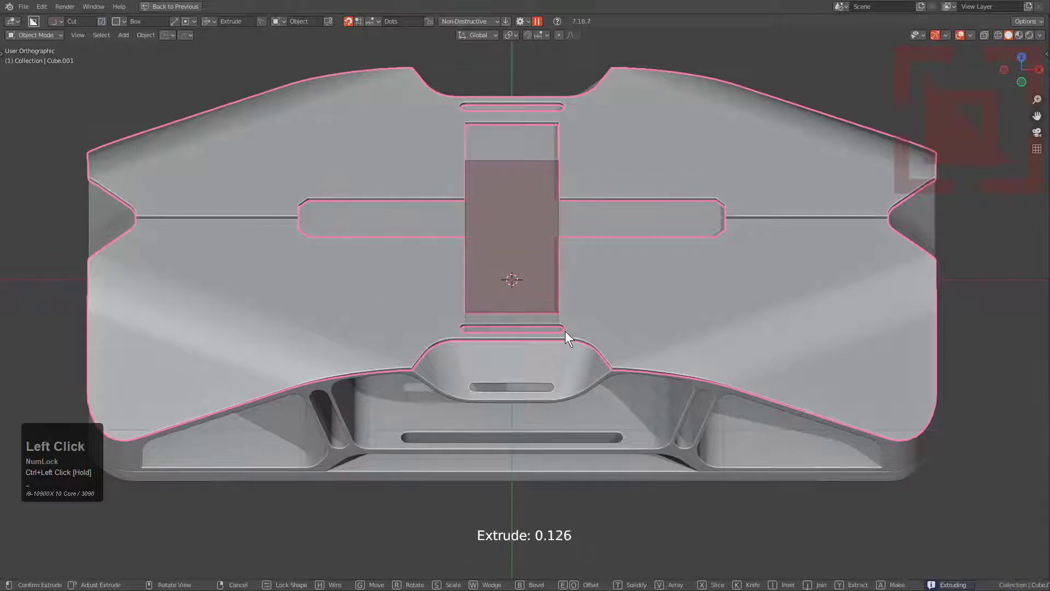
{"action": "key", "text": "b"}
{"action": "left_click", "coordinate": [567, 329]}
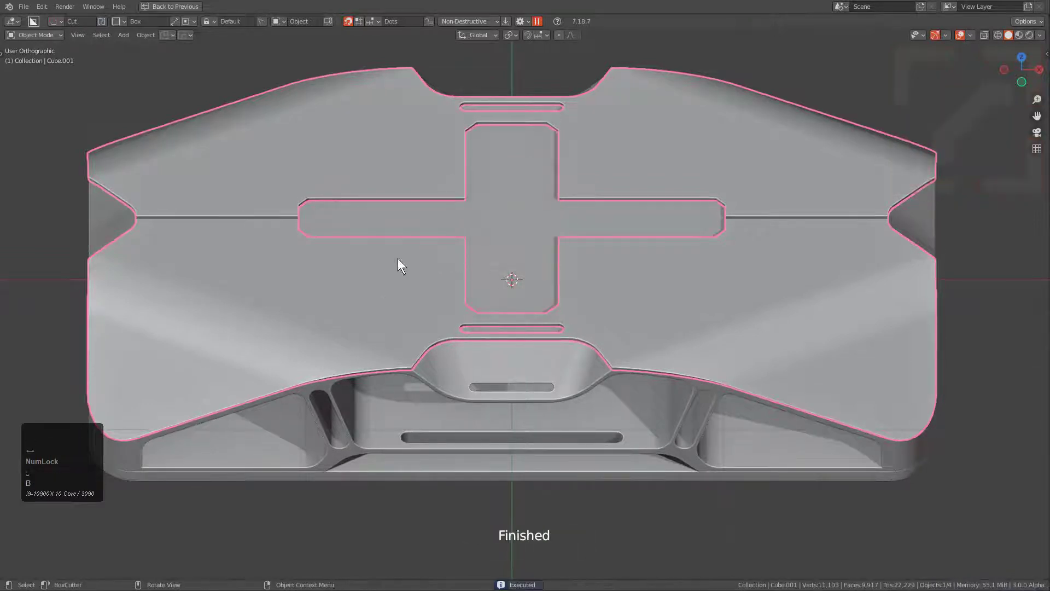
- Cut thin mirrored slots on either side of the cross
{"action": "left_click", "coordinate": [449, 262]}
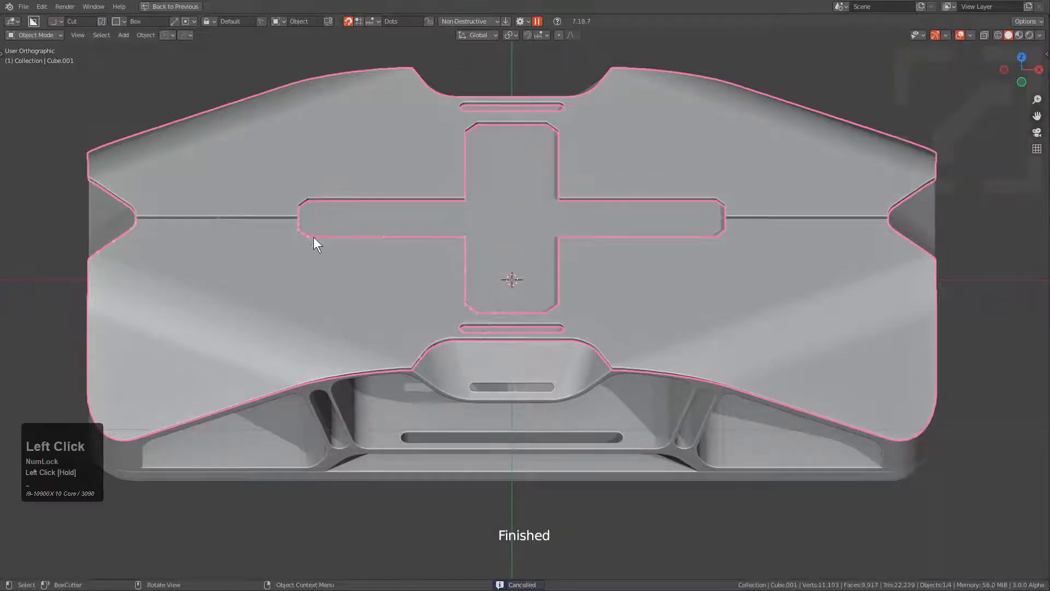
{"action": "left_click_drag", "start_coordinate": [314, 238], "coordinate": [460, 262]}
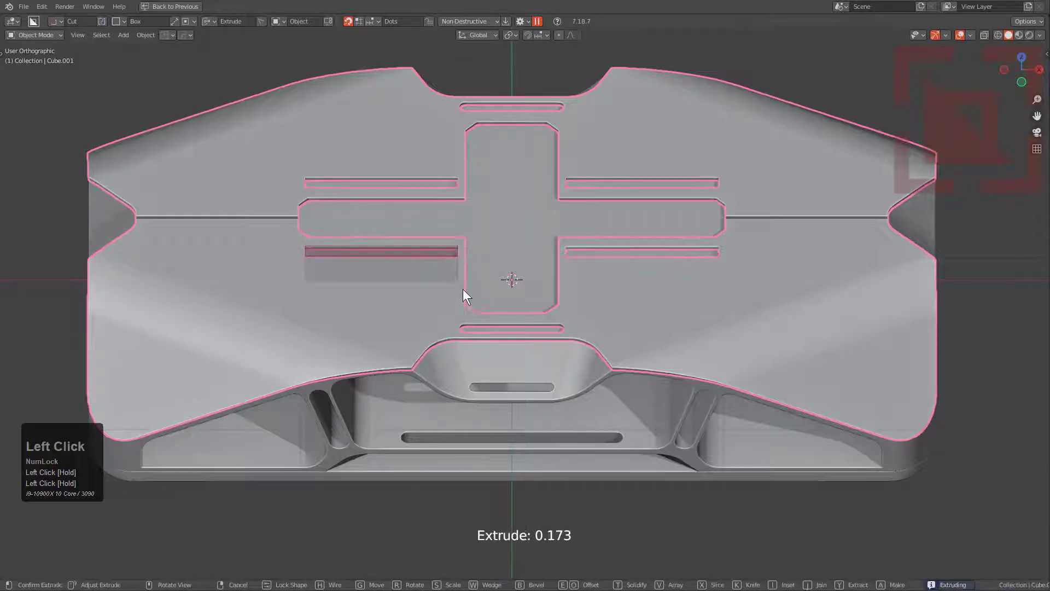
{"action": "left_click", "coordinate": [462, 292]}
- Cut a tall bevelled box over the side slots as a solidified hollow outline
{"action": "left_click", "coordinate": [383, 265], "text": "ctrl"}
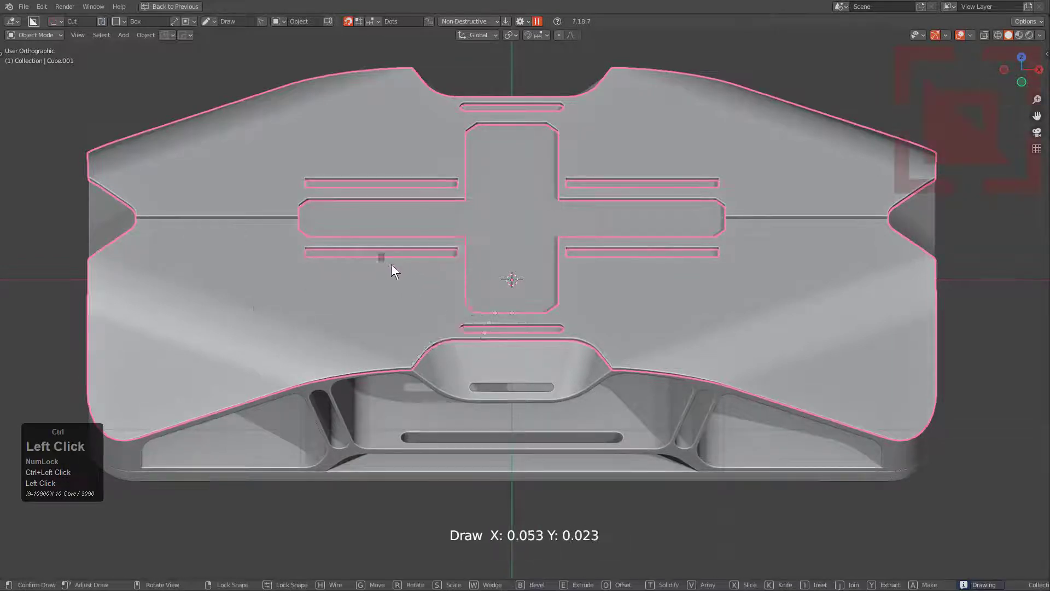
{"action": "left_click_drag", "start_coordinate": [392, 265], "coordinate": [406, 289], "text": "ctrl"}
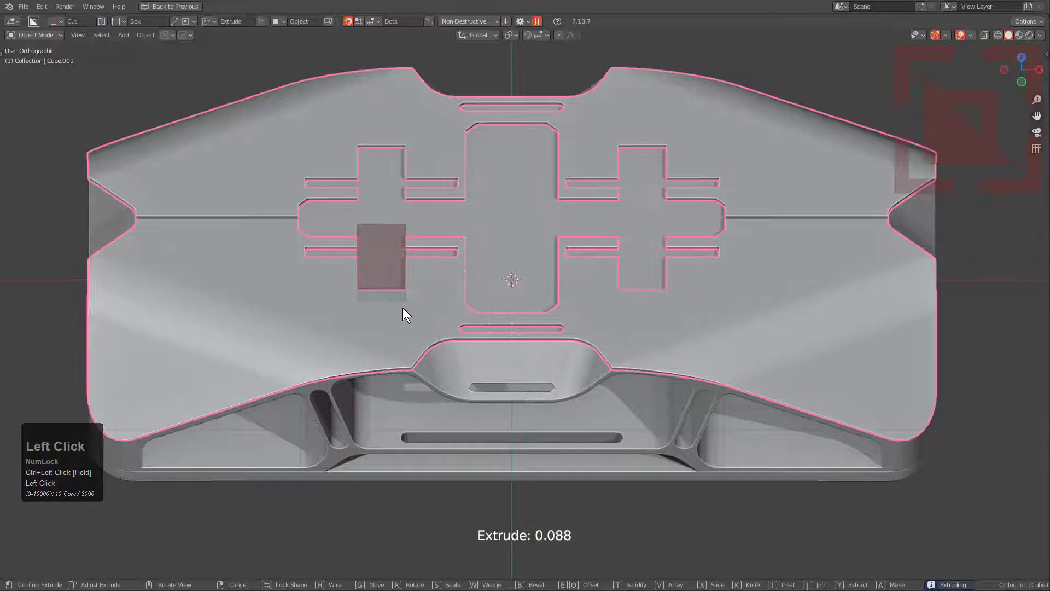
{"action": "key", "text": "b"}
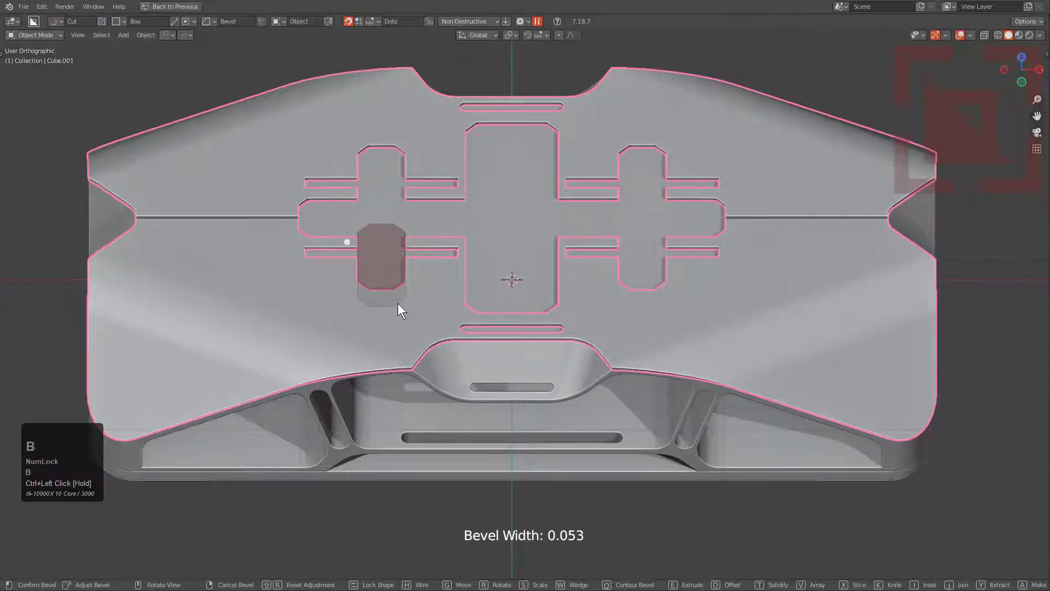
{"action": "key", "text": "t"}
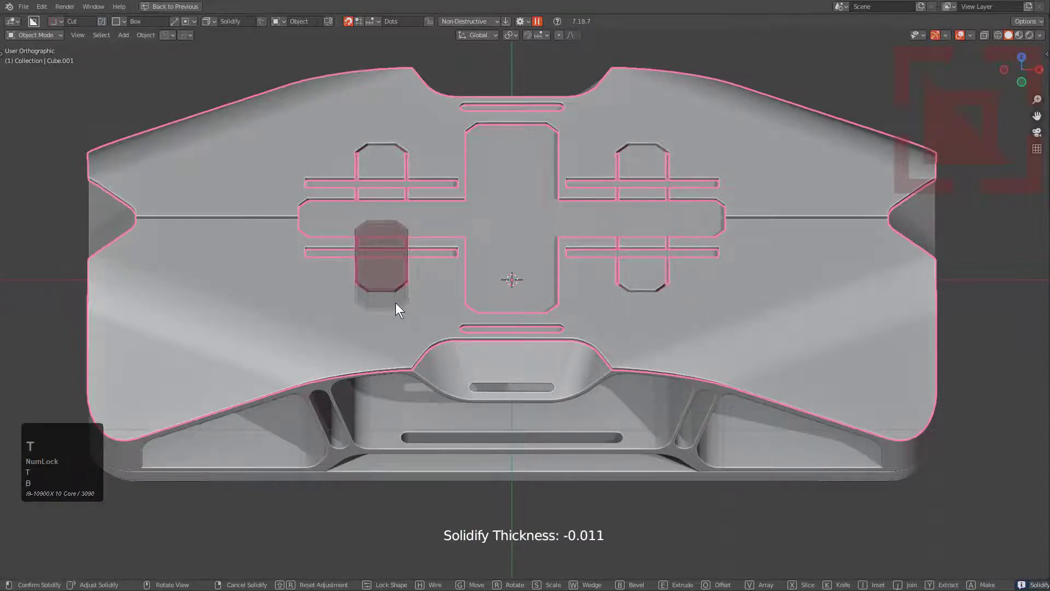
{"action": "key", "text": "Return"}
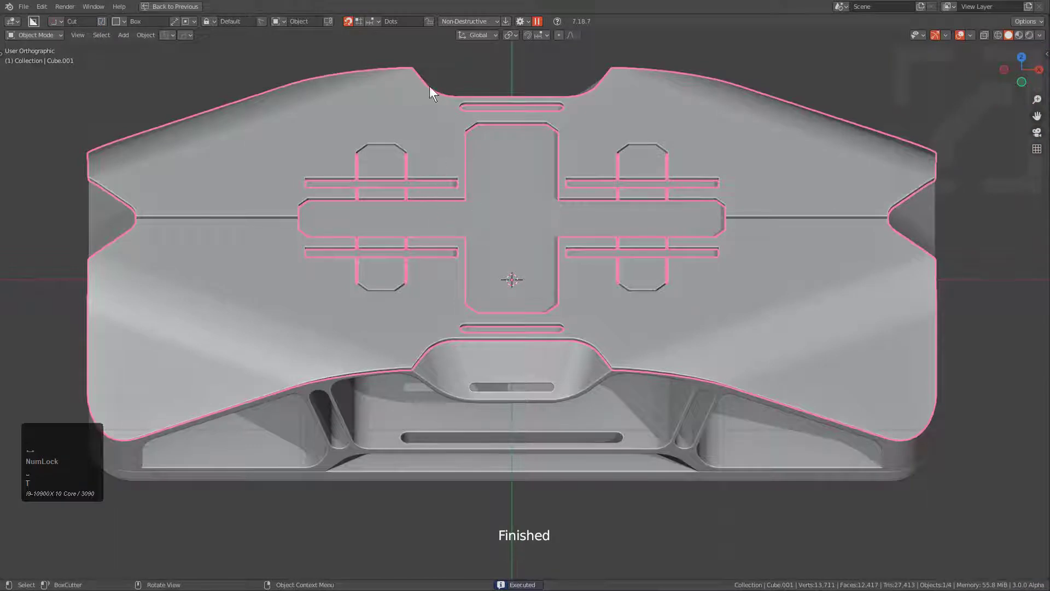
- Set the snap dots' exit fade time to 0 and preview the result
{"action": "left_click", "coordinate": [372, 21]}
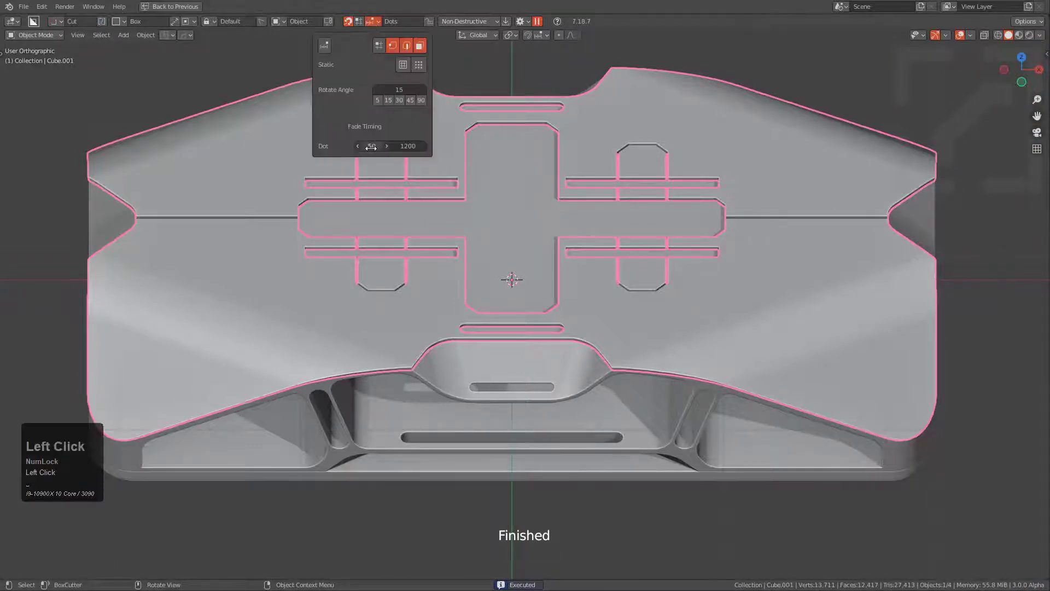
{"action": "key", "text": "ctrl"}
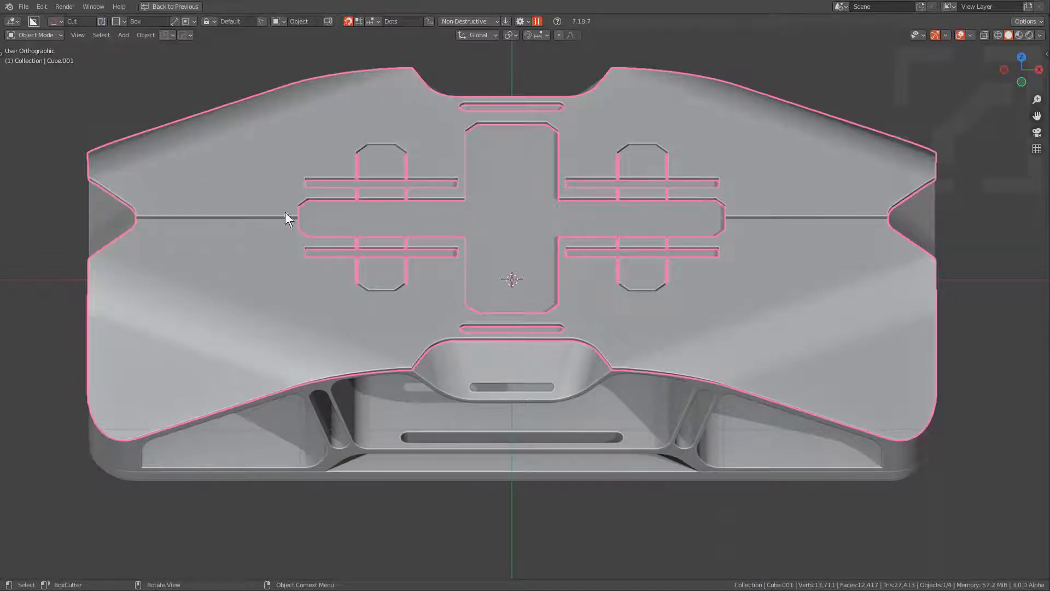
{"action": "left_click", "coordinate": [374, 21]}
{"action": "left_click", "coordinate": [397, 146]}
{"action": "key", "text": "Num_Lock"}
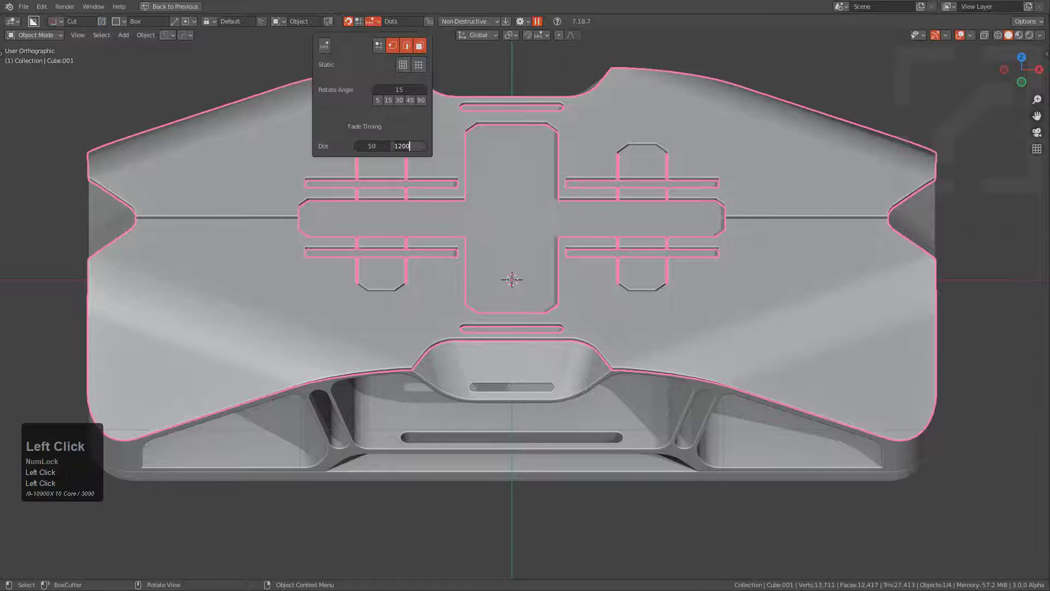
{"action": "type", "text": "0"}
{"action": "key", "text": "KP_Enter"}
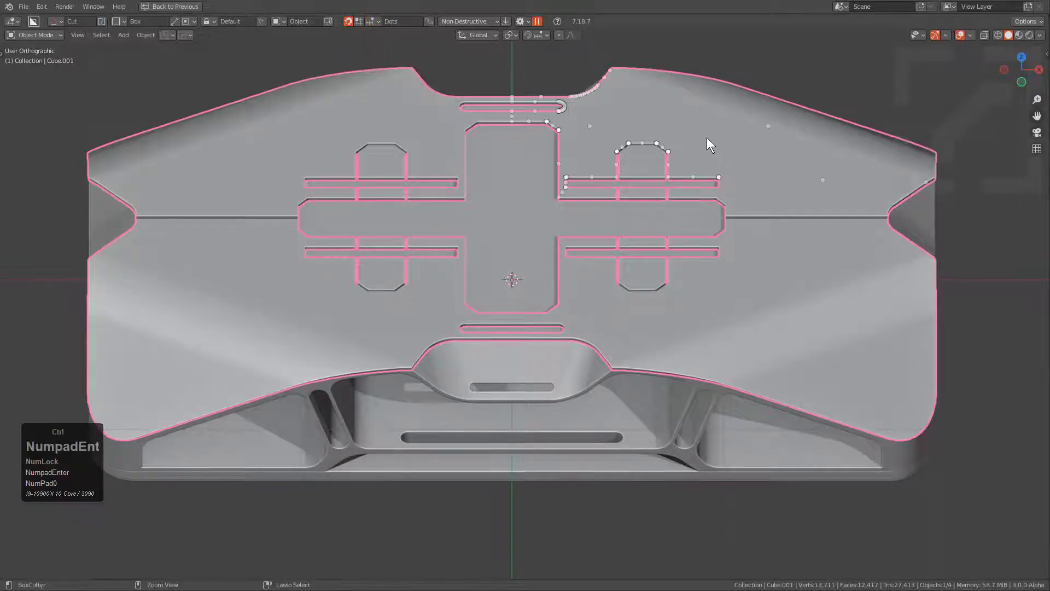
{"action": "key", "text": "ctrl"}
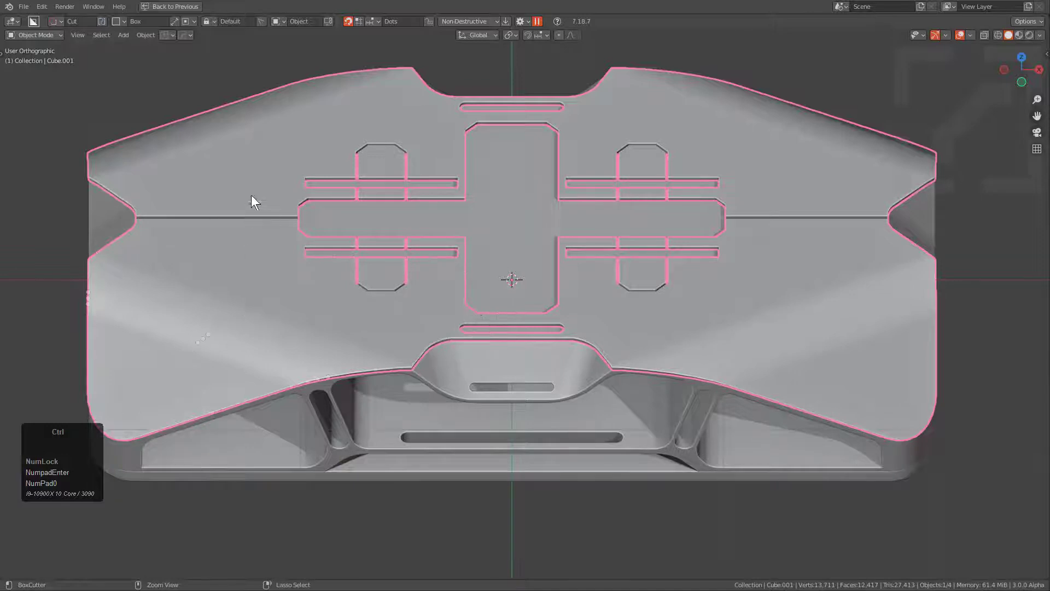
- Set the dot entry fade time to 0 so dots appear instantly
{"action": "left_click", "coordinate": [372, 21]}
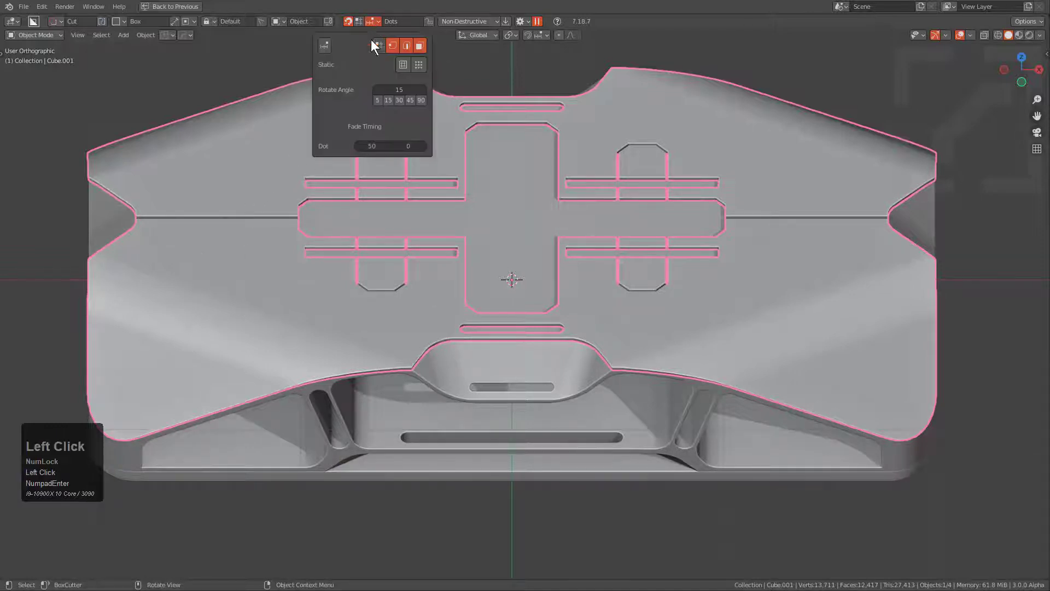
{"action": "left_click", "coordinate": [368, 145]}
{"action": "type", "text": "0"}
{"action": "key", "text": "KP_Enter"}
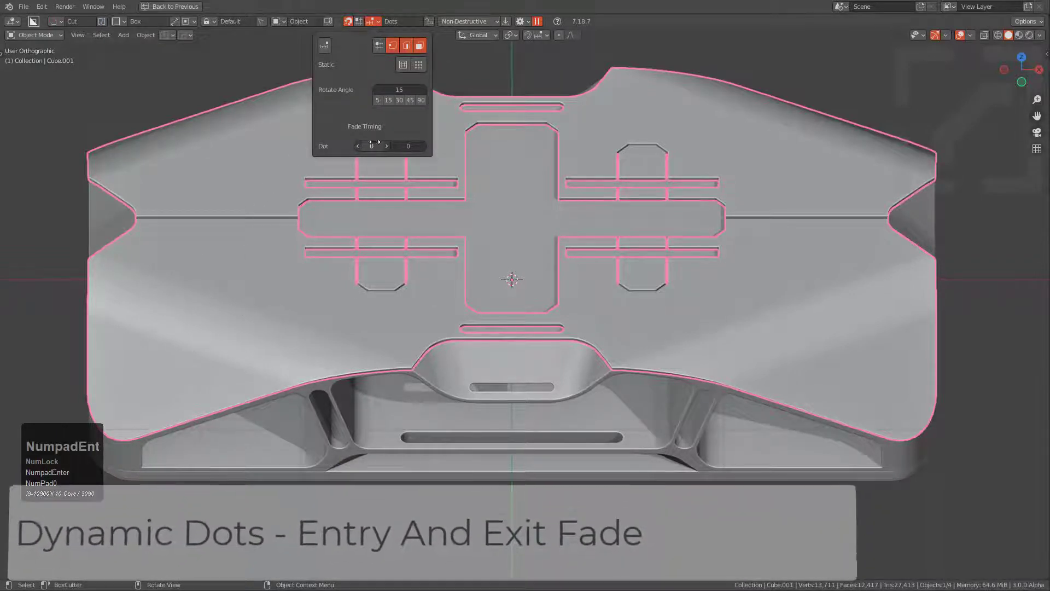
{"action": "key", "text": "ctrl"}
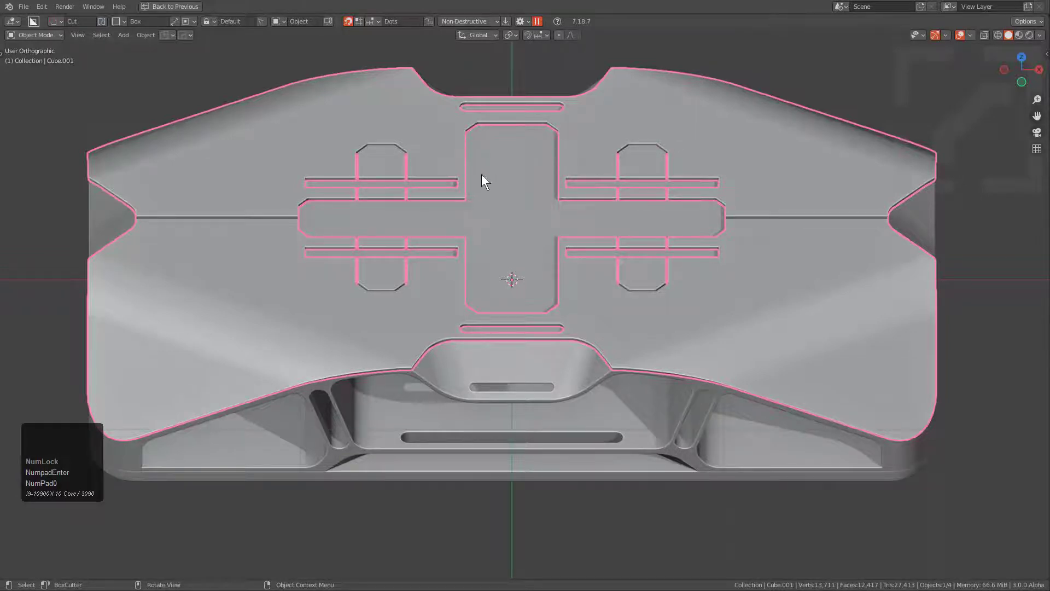
- Start a new General scene, orbit to a near-isometric view, and set snapping to World
{"action": "key", "text": "ctrl+n"}
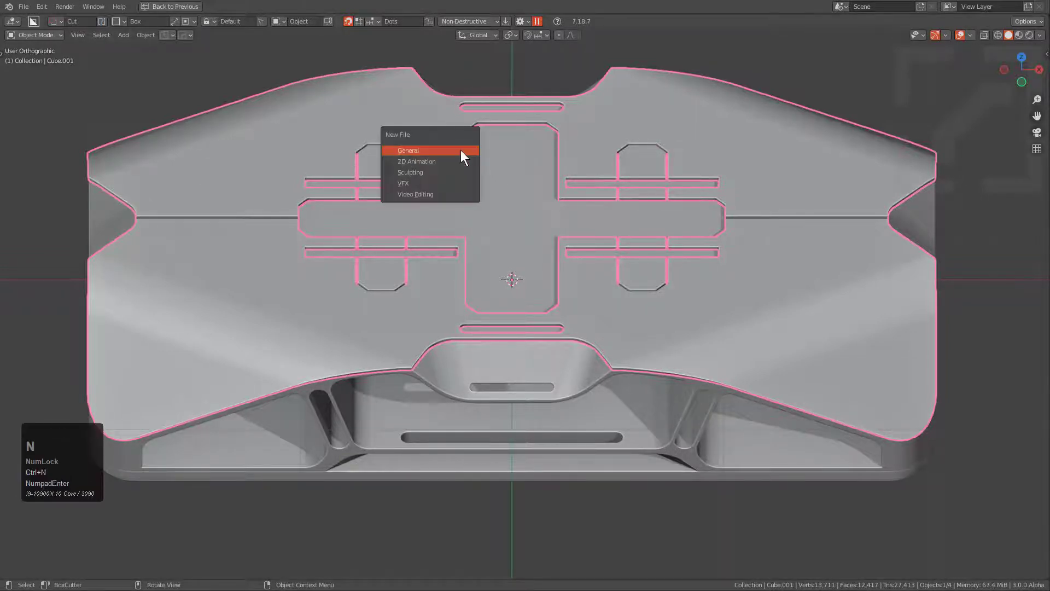
{"action": "key", "text": "Return"}
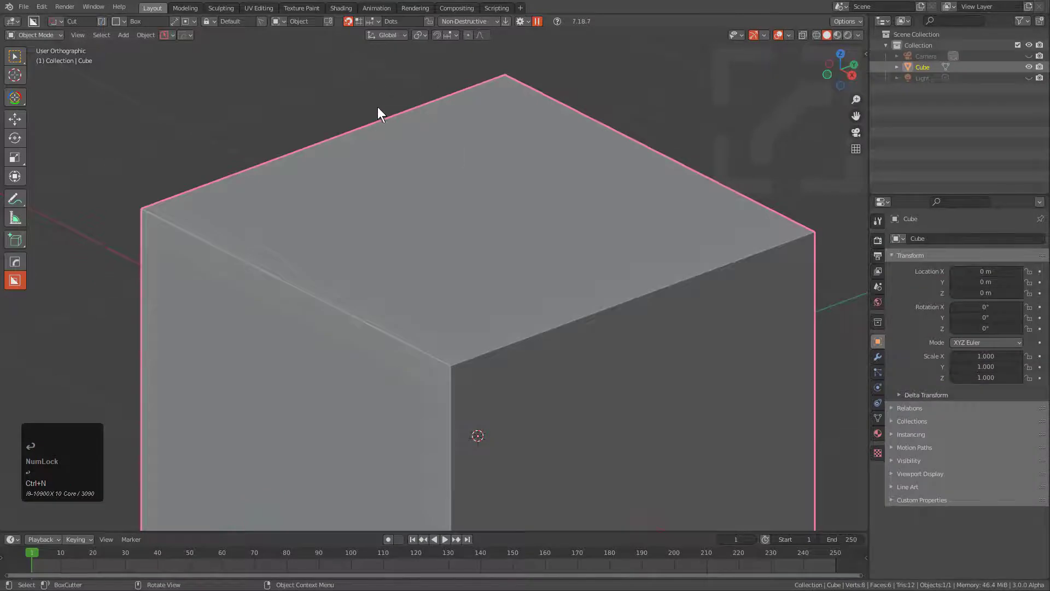
{"action": "scroll", "coordinate": [415, 143], "scroll_direction": "down", "scroll_amount": 3}
{"action": "middle_click_drag", "start_coordinate": [457, 179], "coordinate": [481, 208]}
{"action": "scroll", "coordinate": [492, 169], "scroll_direction": "down", "scroll_amount": 1}
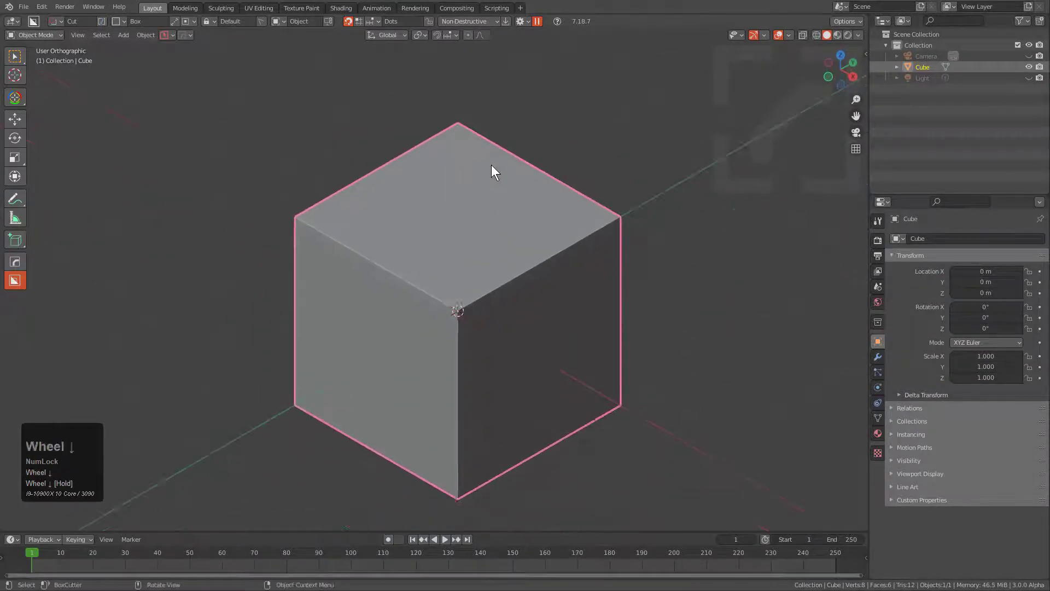
{"action": "left_click", "coordinate": [372, 20]}
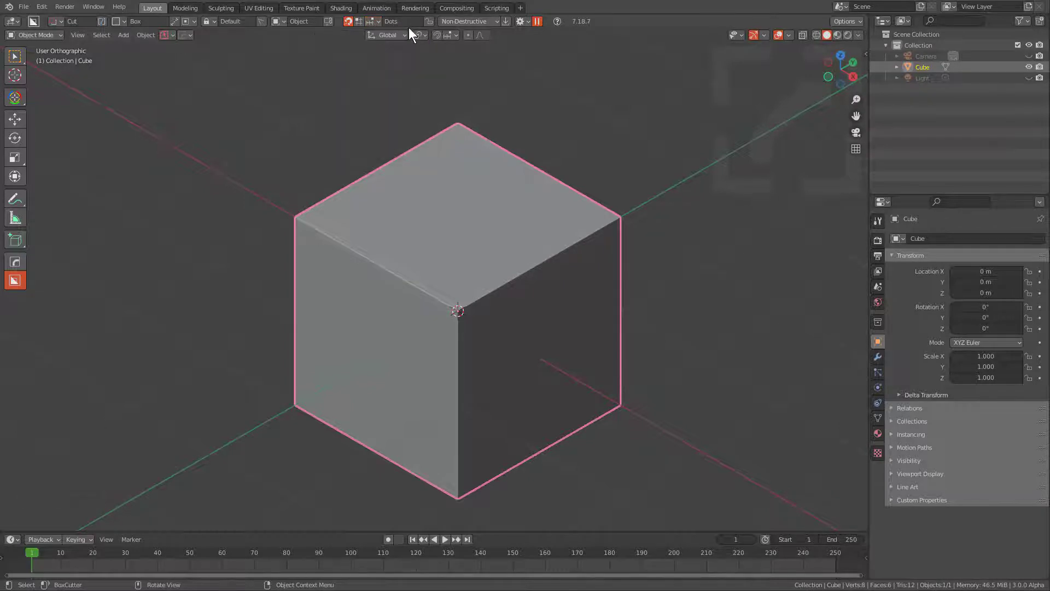
{"action": "scroll", "coordinate": [455, 164], "scroll_direction": "down", "scroll_amount": 5}
{"action": "scroll", "coordinate": [441, 206], "scroll_direction": "up", "scroll_amount": 2}
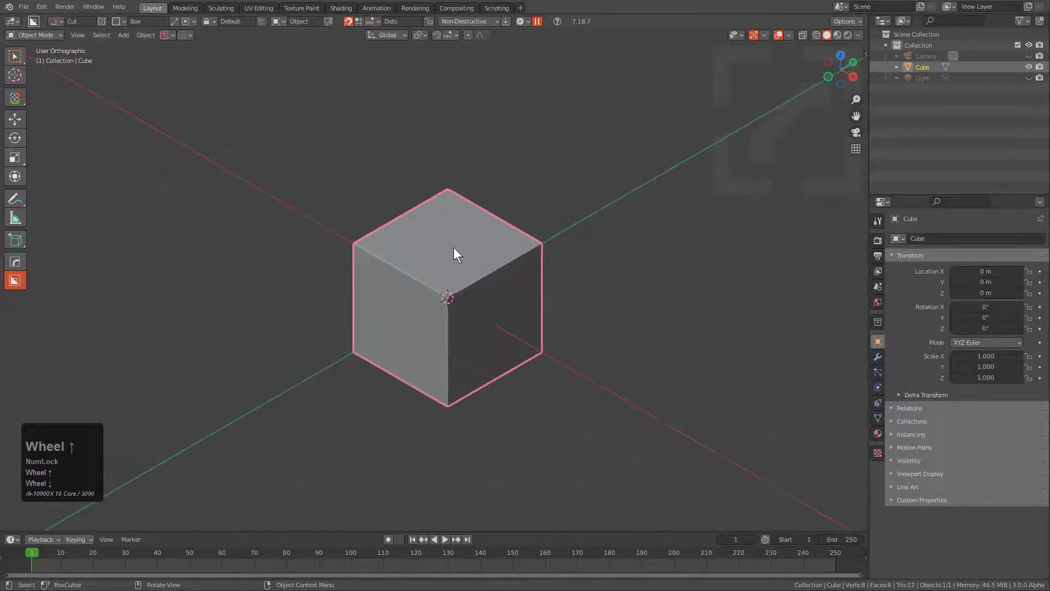
- Delete the default cube and set the world snap grid size to 0.60
{"action": "key", "text": "x"}
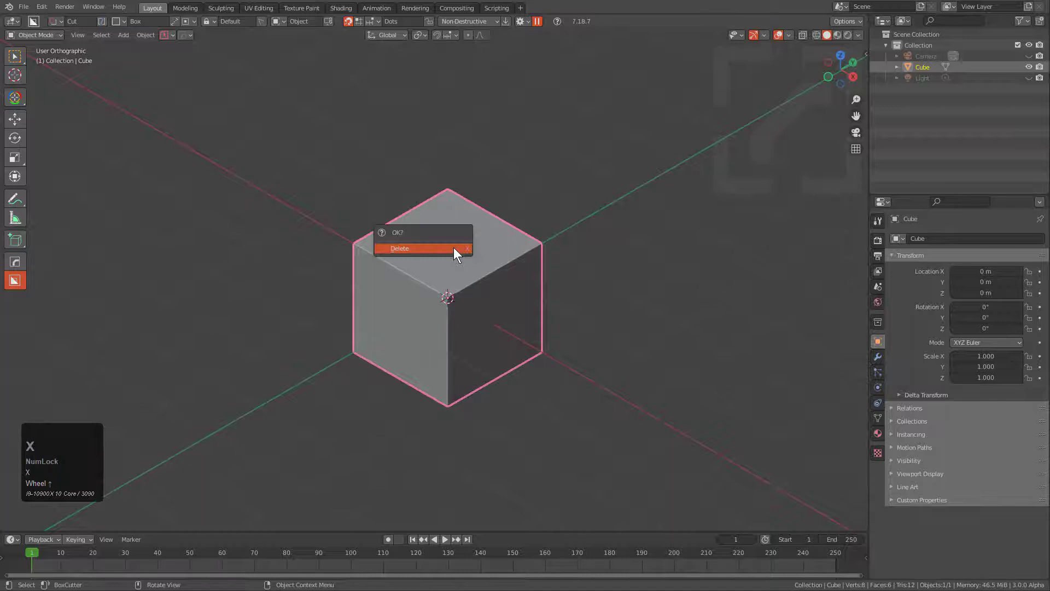
{"action": "left_click", "coordinate": [452, 248]}
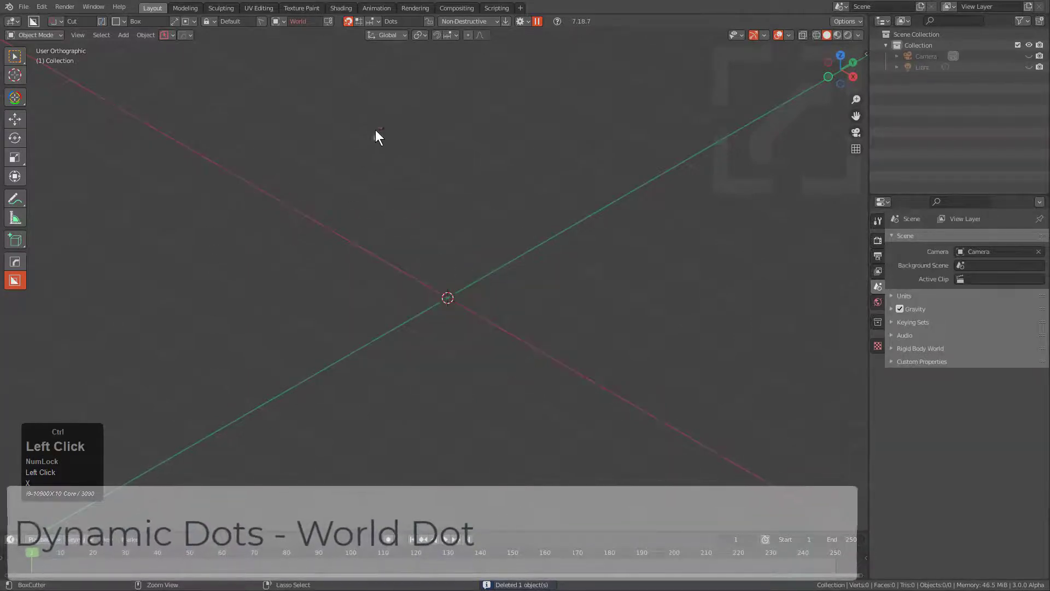
{"action": "key", "text": "ctrl"}
{"action": "scroll", "coordinate": [358, 132], "scroll_direction": "up", "scroll_amount": 1, "text": "ctrl"}
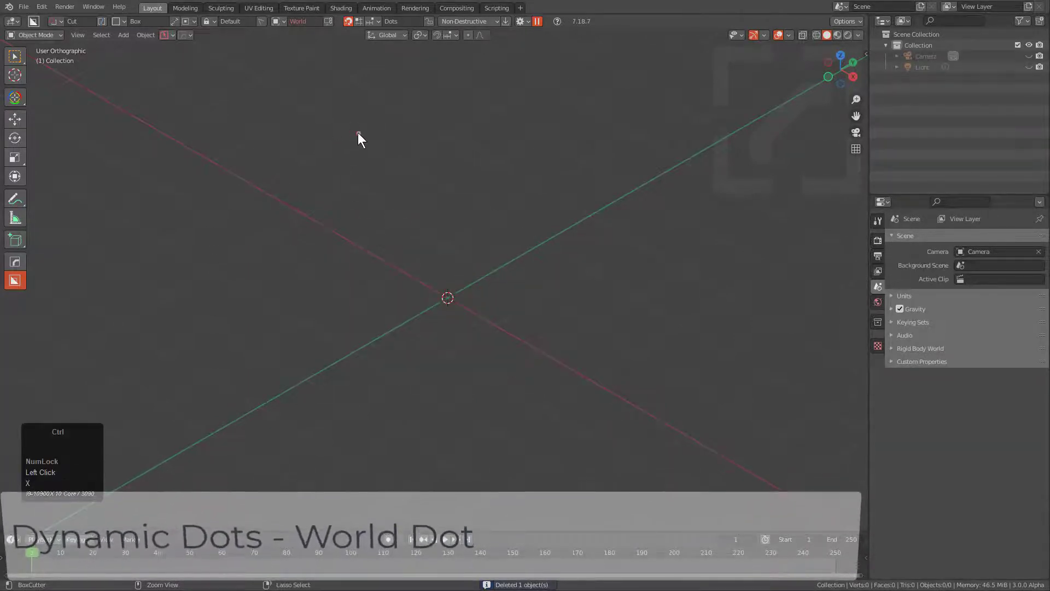
{"action": "scroll", "coordinate": [368, 147], "scroll_direction": "up", "scroll_amount": 2, "text": "ctrl"}
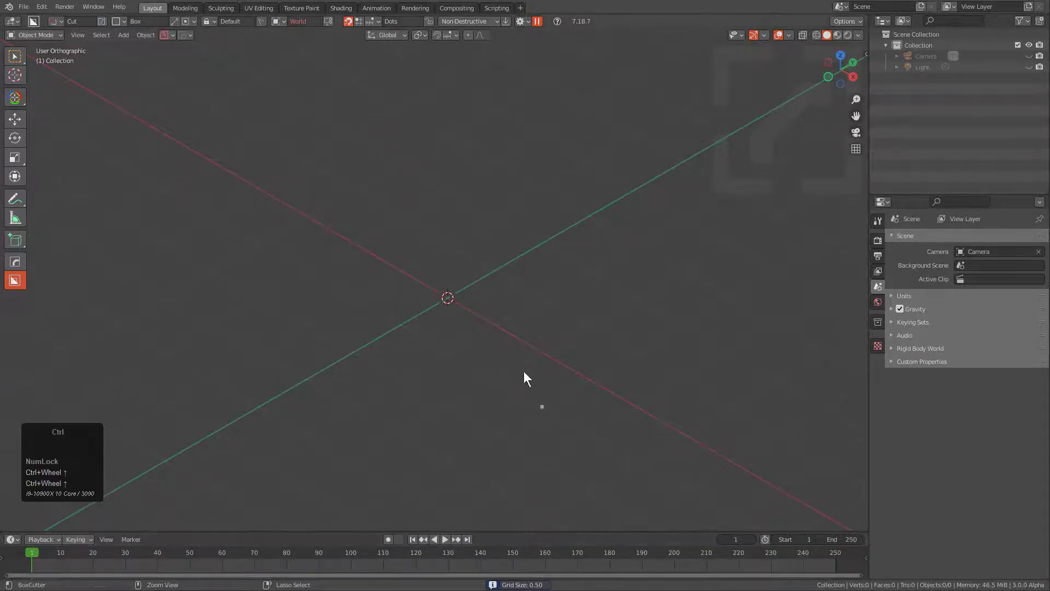
{"action": "left_click", "coordinate": [401, 218]}
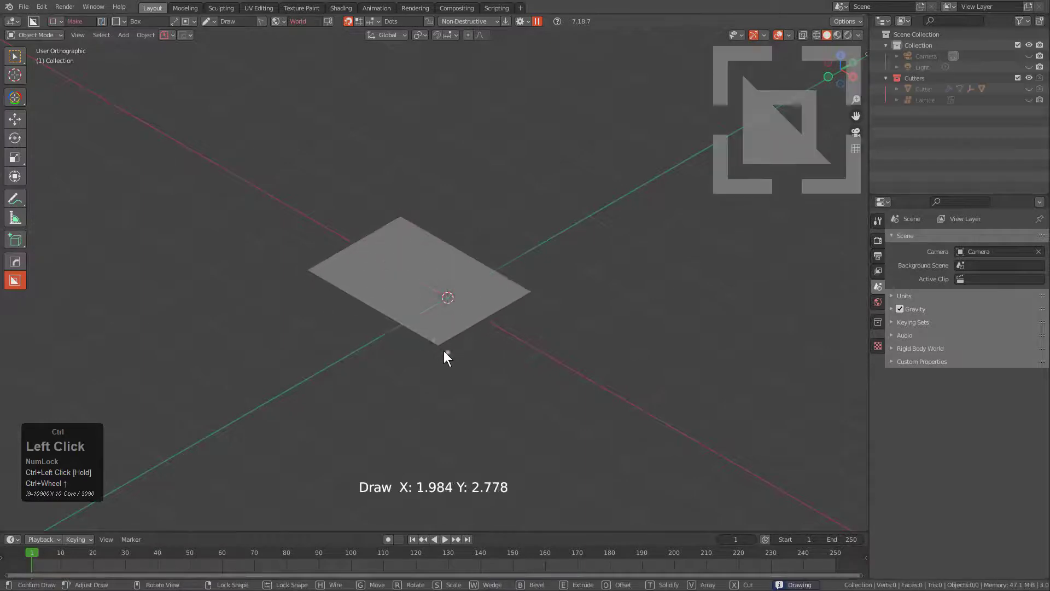
{"action": "left_click_drag", "start_coordinate": [547, 409], "coordinate": [542, 405]}
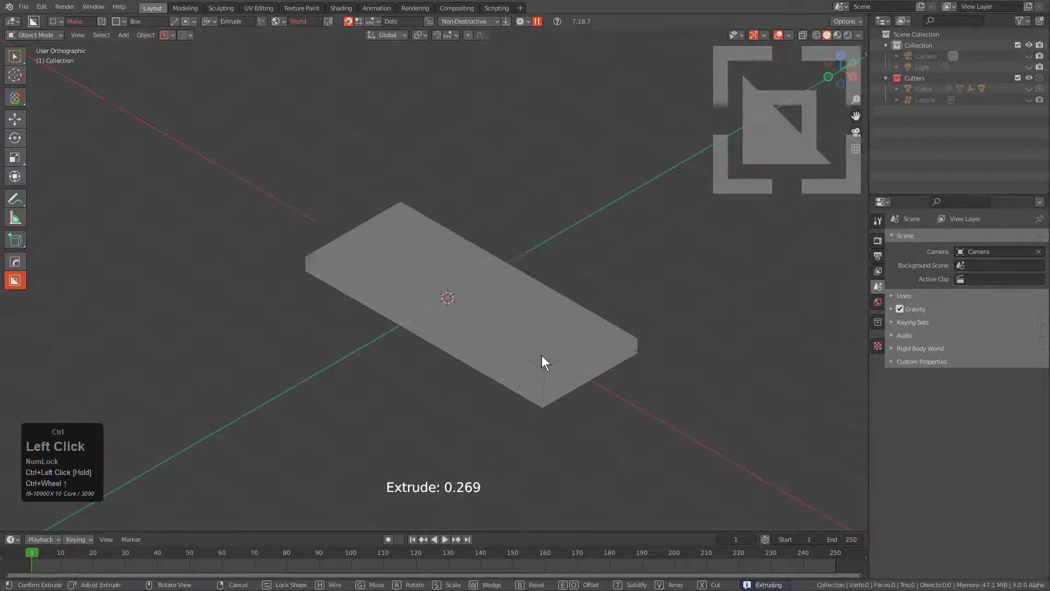
{"action": "left_click", "coordinate": [549, 228]}
{"action": "key", "text": "ctrl"}
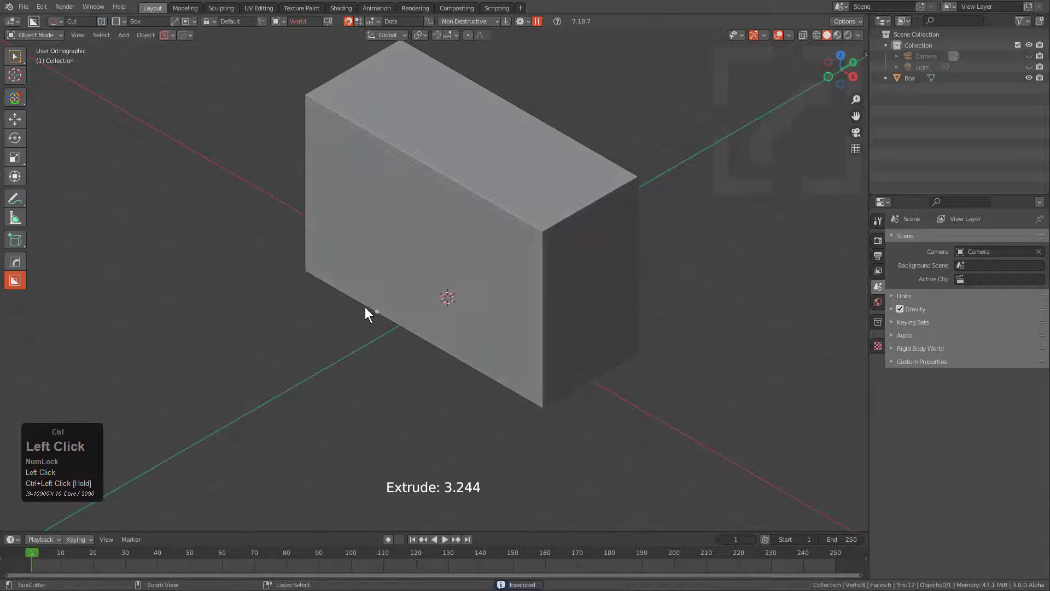
{"action": "mouse_move", "coordinate": [365, 308]}
{"action": "left_mouse_down", "text": "ctrl"}
{"action": "mouse_move", "coordinate": [330, 346]}
{"action": "mouse_move", "coordinate": [342, 442]}
{"action": "mouse_move", "coordinate": [363, 415]}
{"action": "mouse_move", "coordinate": [401, 436]}
{"action": "left_mouse_up", "text": "ctrl"}
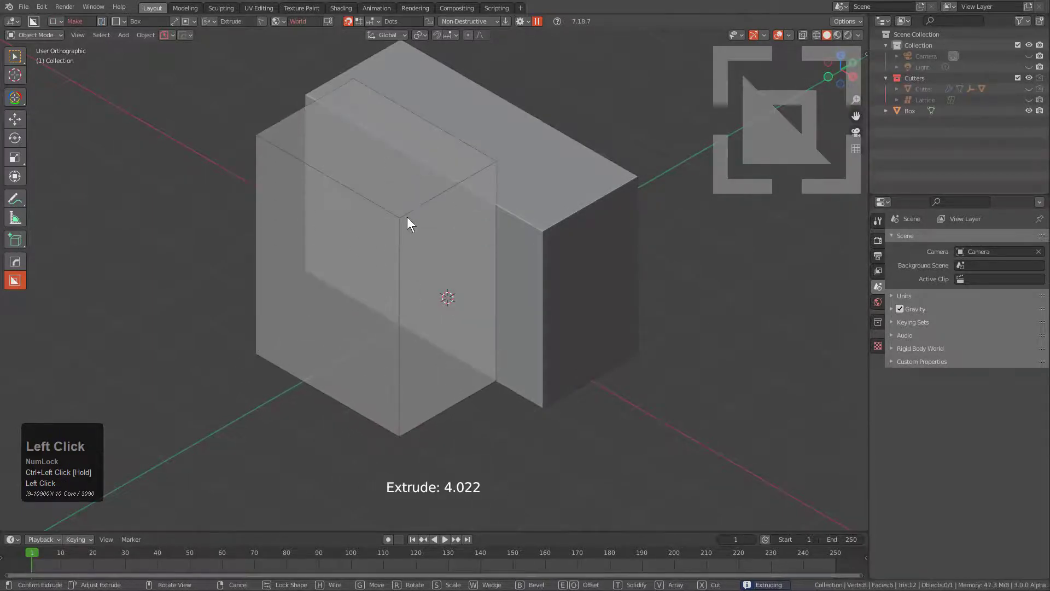
{"action": "left_click", "coordinate": [425, 261]}
{"action": "left_click", "coordinate": [497, 191], "text": "shift"}
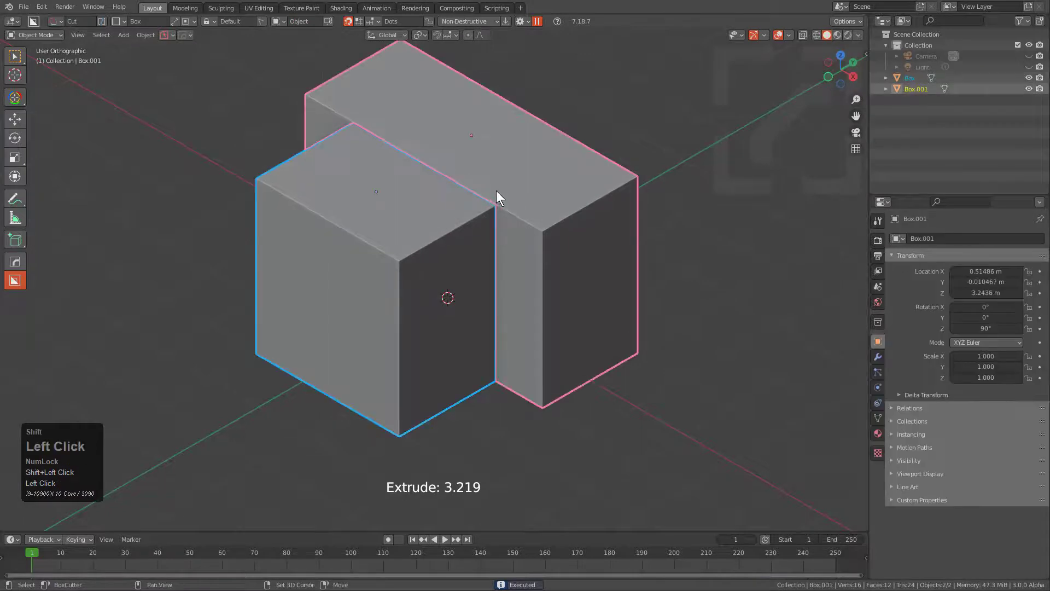
{"action": "key", "text": "x"}
{"action": "left_click", "coordinate": [497, 190]}
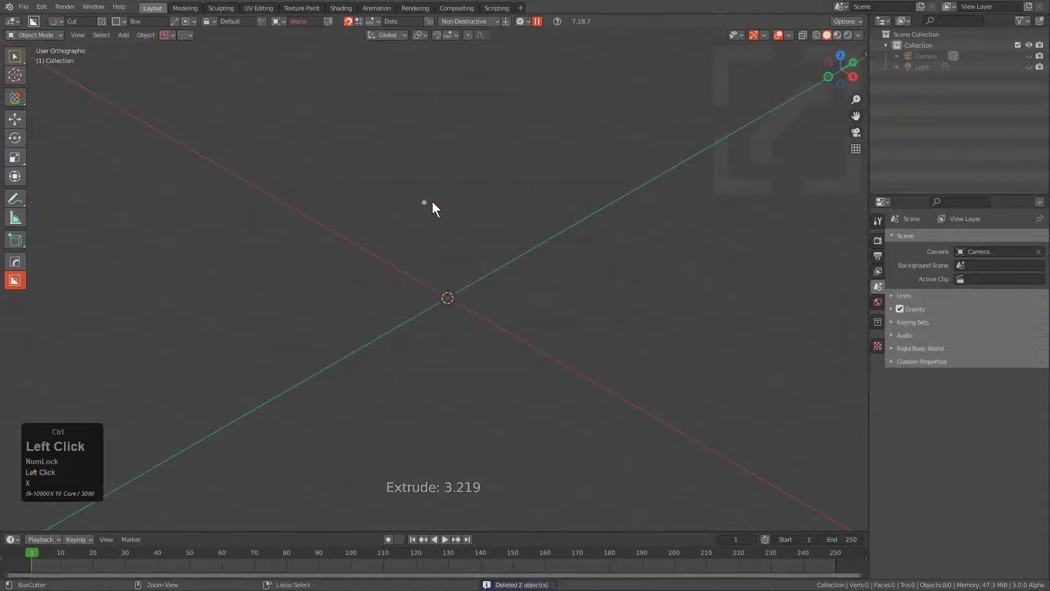
- Enable the 0.5 m increment lock and start a 1.5 × 1.0 box from the dynamic dot
{"action": "mouse_move", "coordinate": [448, 191]}
{"action": "left_mouse_down", "text": "ctrl"}
{"action": "mouse_move", "coordinate": [424, 274]}
{"action": "mouse_move", "coordinate": [518, 403]}
{"action": "mouse_move", "coordinate": [516, 380]}
{"action": "left_mouse_up", "text": "ctrl"}
{"action": "left_click", "coordinate": [368, 21]}
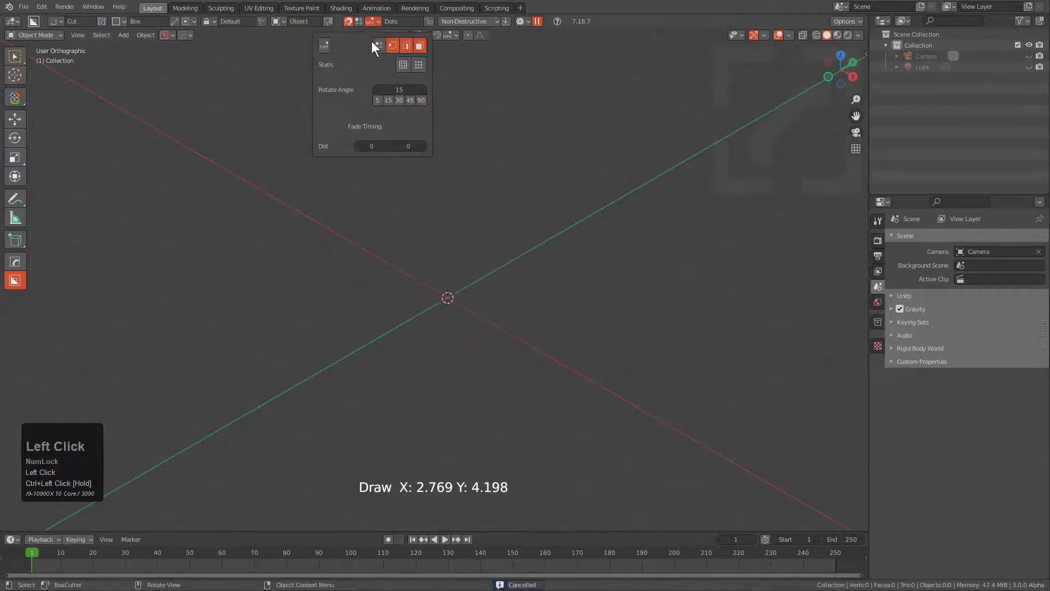
{"action": "left_click", "coordinate": [327, 45]}
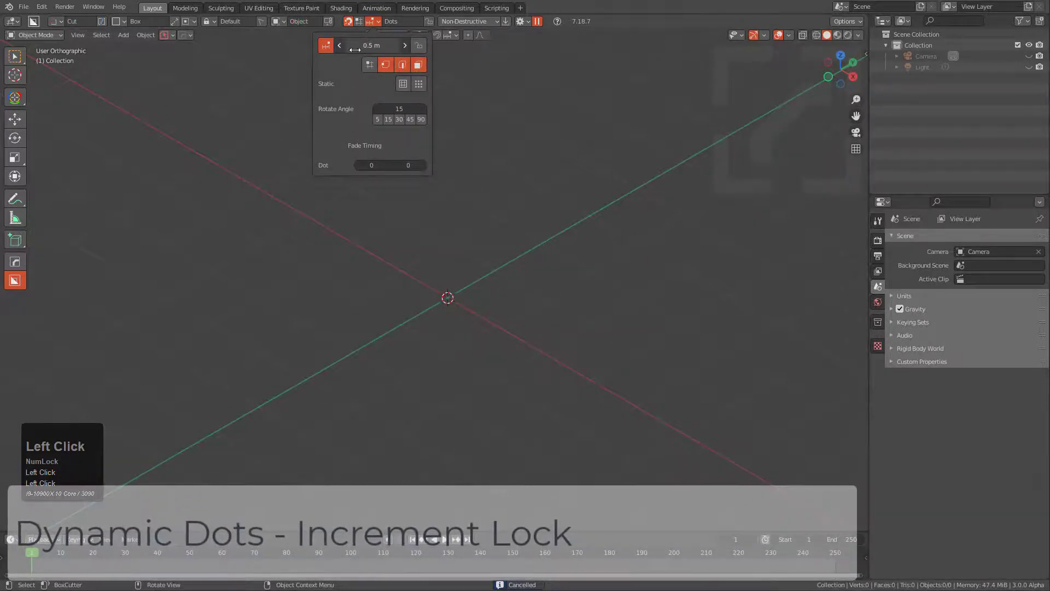
{"action": "key", "text": "ctrl"}
{"action": "mouse_move", "coordinate": [452, 184]}
{"action": "left_mouse_down", "text": "ctrl"}
{"action": "mouse_move", "coordinate": [425, 275]}
{"action": "mouse_move", "coordinate": [452, 302]}
{"action": "left_mouse_up", "text": "ctrl"}
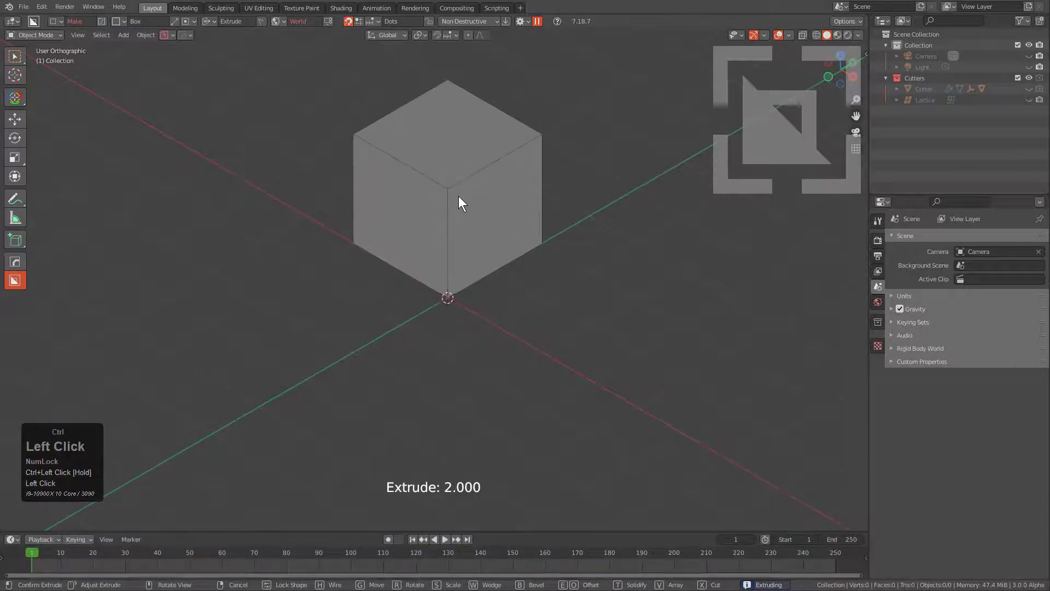
- Add three more 2-unit snapped boxes forming a U, then begin a 0.5 × 6.5 front strip
{"action": "left_click", "coordinate": [458, 198]}
{"action": "mouse_move", "coordinate": [357, 245]}
{"action": "left_mouse_down", "text": "ctrl"}
{"action": "mouse_move", "coordinate": [297, 350]}
{"action": "mouse_move", "coordinate": [335, 379]}
{"action": "left_mouse_up", "text": "ctrl"}
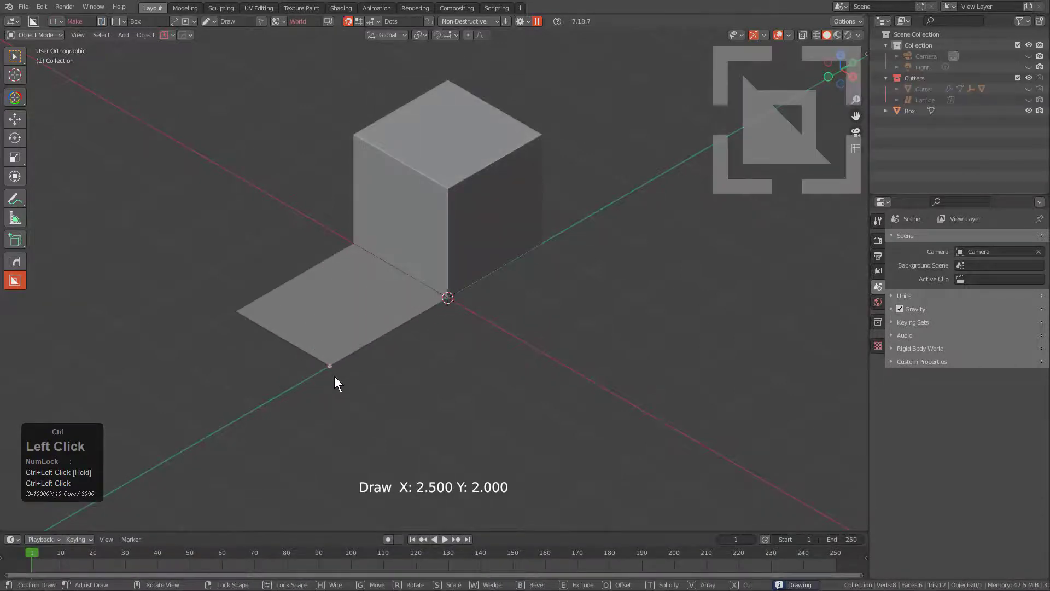
{"action": "left_click", "coordinate": [359, 258]}
{"action": "mouse_move", "coordinate": [456, 300]}
{"action": "left_mouse_down", "text": "ctrl"}
{"action": "mouse_move", "coordinate": [596, 286]}
{"action": "mouse_move", "coordinate": [684, 335]}
{"action": "mouse_move", "coordinate": [523, 501]}
{"action": "left_mouse_up", "text": "ctrl"}
{"action": "left_click", "coordinate": [670, 222]}
{"action": "left_click", "coordinate": [539, 391]}
{"action": "middle_click_drag", "start_coordinate": [478, 307], "coordinate": [591, 378]}
{"action": "mouse_move", "coordinate": [629, 434]}
{"action": "left_mouse_down", "text": "ctrl"}
{"action": "mouse_move", "coordinate": [549, 405]}
{"action": "mouse_move", "coordinate": [258, 348]}
{"action": "mouse_move", "coordinate": [239, 329]}
{"action": "mouse_move", "coordinate": [243, 359]}
{"action": "mouse_move", "coordinate": [224, 354]}
{"action": "mouse_move", "coordinate": [224, 339]}
{"action": "left_mouse_up", "text": "ctrl"}
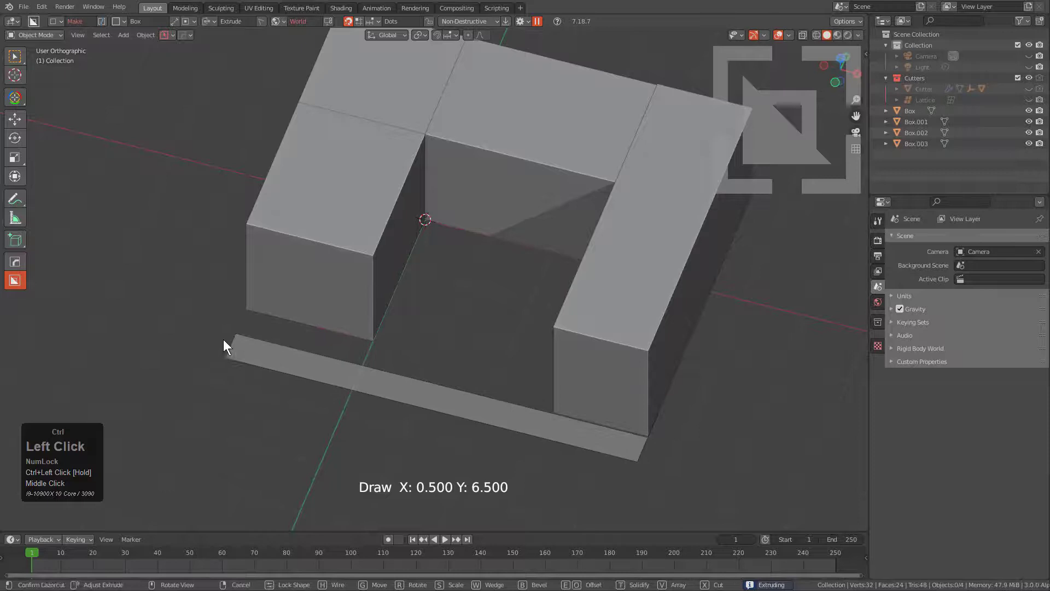
- Confirm the front strip and draw a small box to fill the open gap
{"action": "left_click", "coordinate": [234, 253]}
{"action": "middle_click_drag", "start_coordinate": [323, 293], "coordinate": [480, 298]}
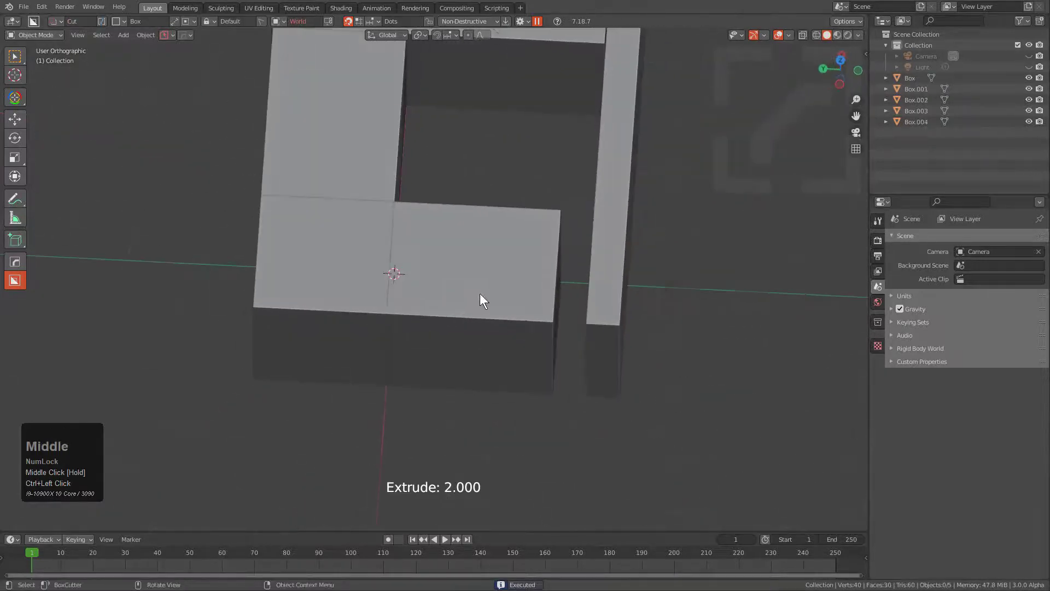
{"action": "mouse_move", "coordinate": [557, 390]}
{"action": "left_mouse_down", "text": "ctrl"}
{"action": "mouse_move", "coordinate": [577, 396]}
{"action": "mouse_move", "coordinate": [596, 317]}
{"action": "mouse_move", "coordinate": [589, 282]}
{"action": "left_mouse_up", "text": "ctrl"}
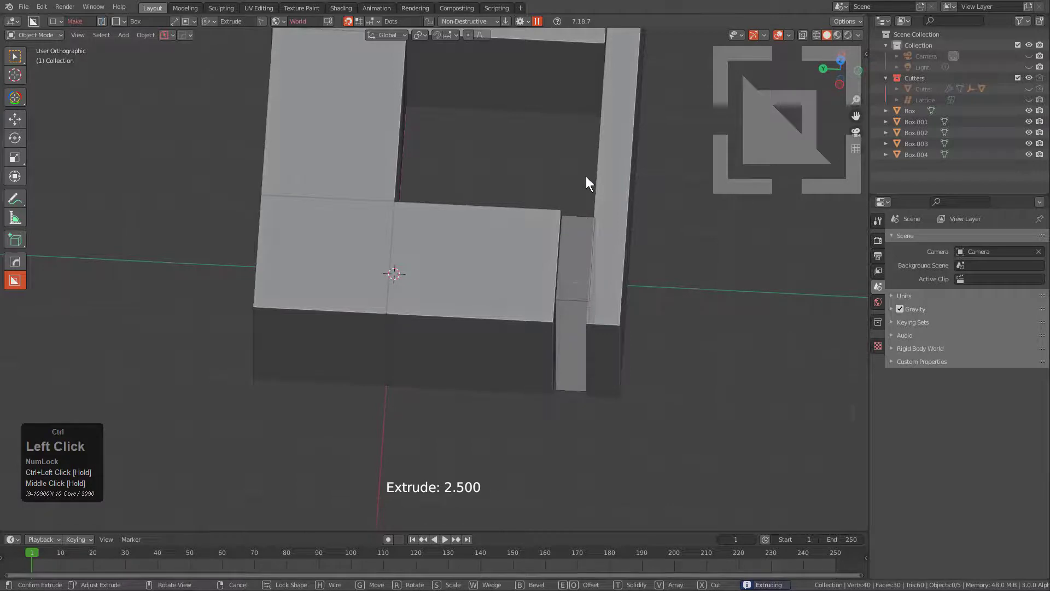
{"action": "left_click", "coordinate": [585, 176]}
- Delete the misplaced box and draw a replacement in the gap extruded to 2.0
{"action": "middle_click_drag", "start_coordinate": [596, 229], "coordinate": [448, 265]}
{"action": "left_click", "coordinate": [448, 265]}
{"action": "key", "text": "x"}
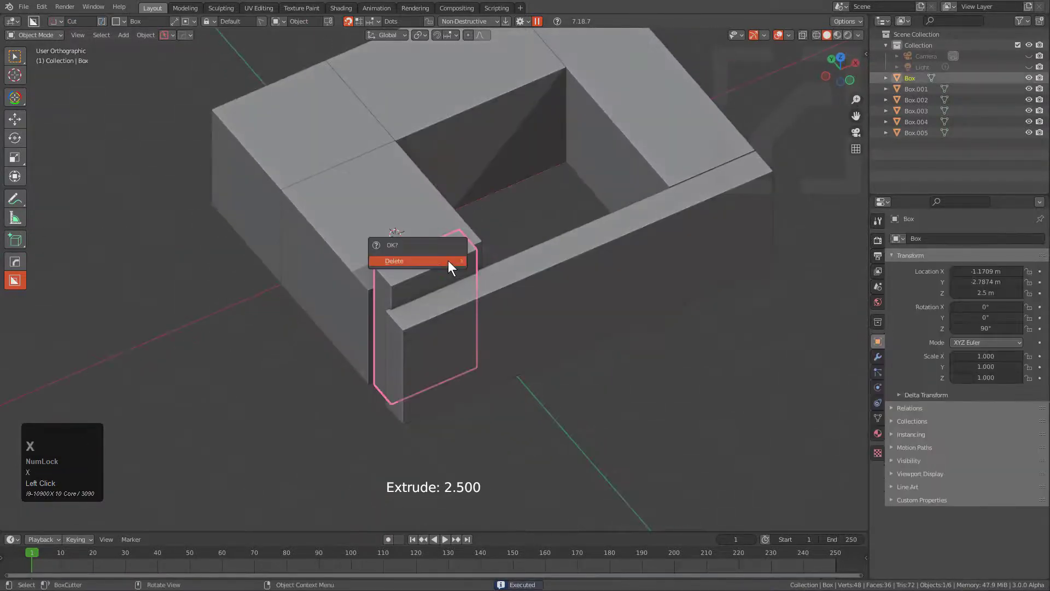
{"action": "left_click", "coordinate": [448, 260]}
{"action": "mouse_move", "coordinate": [437, 328]}
{"action": "middle_mouse_down"}
{"action": "mouse_move", "coordinate": [429, 367]}
{"action": "mouse_move", "coordinate": [384, 391]}
{"action": "middle_mouse_up"}
{"action": "mouse_move", "coordinate": [389, 396]}
{"action": "left_mouse_down", "text": "ctrl"}
{"action": "mouse_move", "coordinate": [404, 404]}
{"action": "mouse_move", "coordinate": [511, 353]}
{"action": "left_mouse_up", "text": "ctrl"}
{"action": "left_click", "coordinate": [494, 244]}
- Open BoxCutter's snapping options and zoom around to review the closed block
{"action": "scroll", "coordinate": [504, 247], "scroll_direction": "down", "scroll_amount": 2}
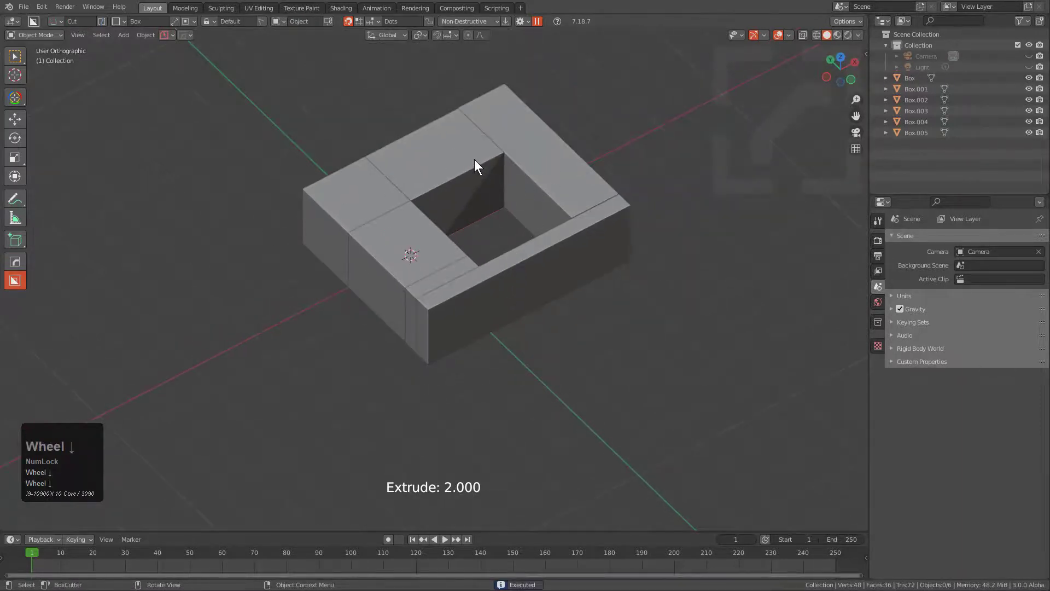
{"action": "left_click", "coordinate": [371, 21]}
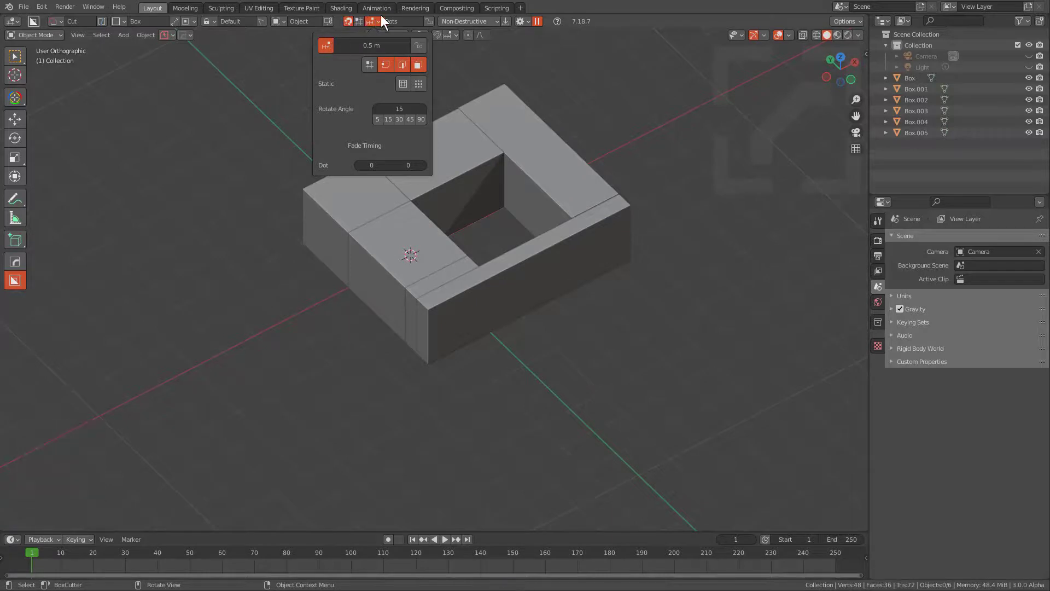
{"action": "middle_click", "coordinate": [553, 228]}
{"action": "scroll", "coordinate": [507, 212], "scroll_direction": "down", "scroll_amount": 2}
{"action": "left_click", "coordinate": [508, 211]}
{"action": "scroll", "coordinate": [508, 232], "scroll_direction": "up", "scroll_amount": 2}
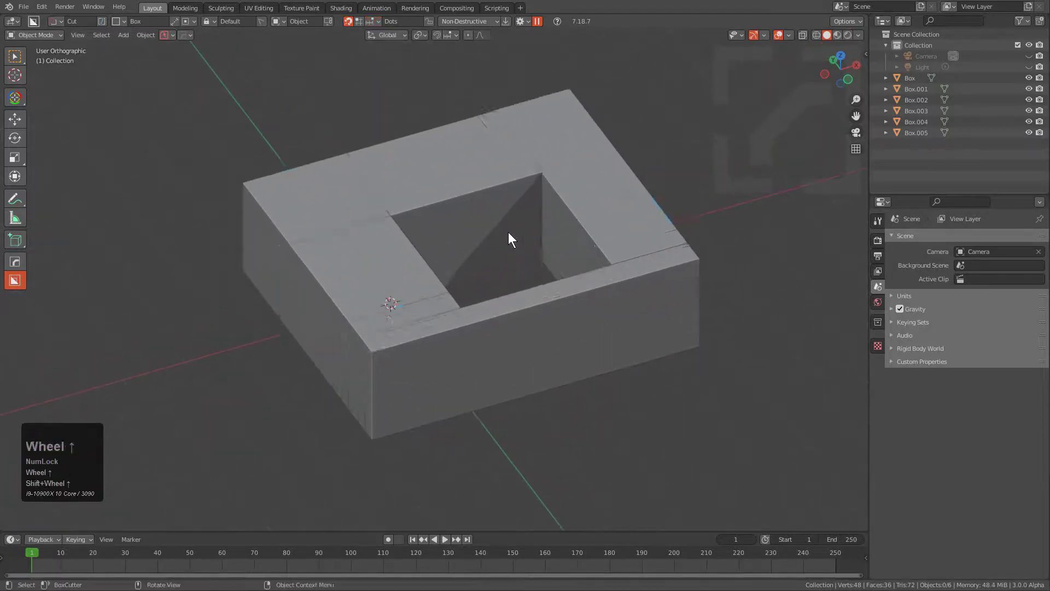
- Select and delete all six boxes
{"action": "key", "text": "a"}
{"action": "key", "text": "x"}
{"action": "left_click", "coordinate": [507, 231]}
{"action": "middle_click_drag", "start_coordinate": [508, 232], "coordinate": [363, 67], "text": "shift"}
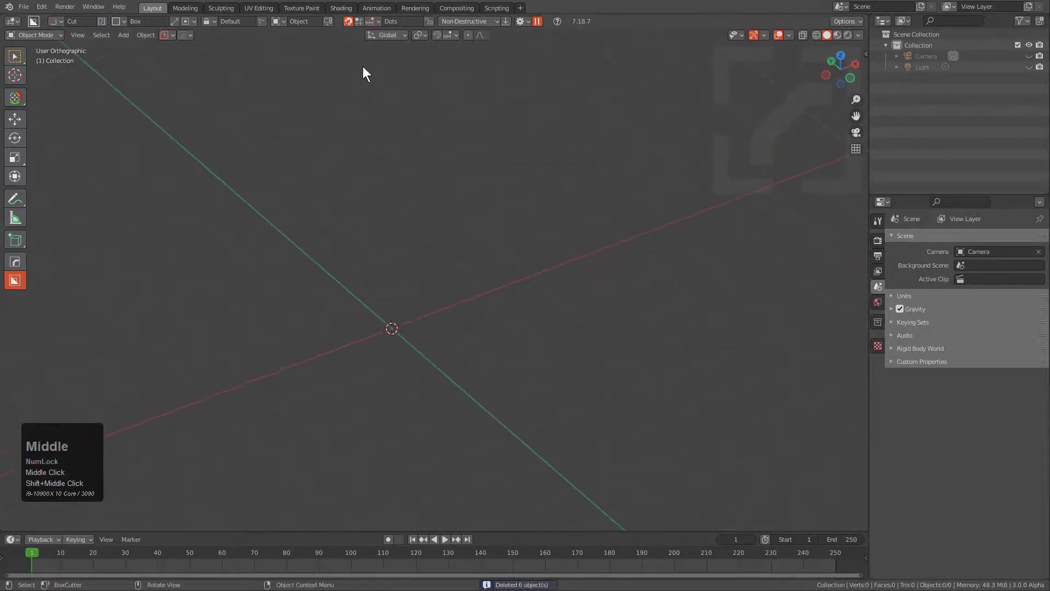
- Add a default cube at the origin, frame it isometrically and select it
{"action": "key", "text": "shift+a"}
{"action": "mouse_move", "coordinate": [431, 212]}
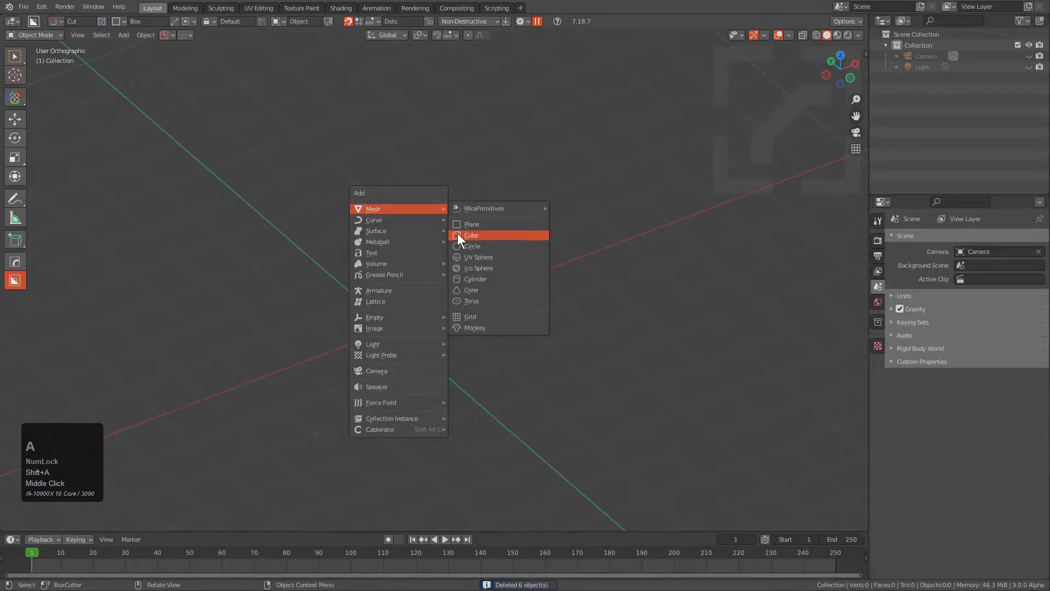
{"action": "left_click", "coordinate": [458, 233]}
{"action": "key", "text": "KP_Decimal"}
{"action": "scroll", "coordinate": [408, 218], "scroll_direction": "down", "scroll_amount": 1}
{"action": "scroll", "coordinate": [408, 218], "scroll_direction": "down", "scroll_amount": 2}
{"action": "middle_click_drag", "start_coordinate": [409, 216], "coordinate": [392, 182]}
{"action": "key", "text": "alt+a"}
{"action": "left_click", "coordinate": [406, 209]}
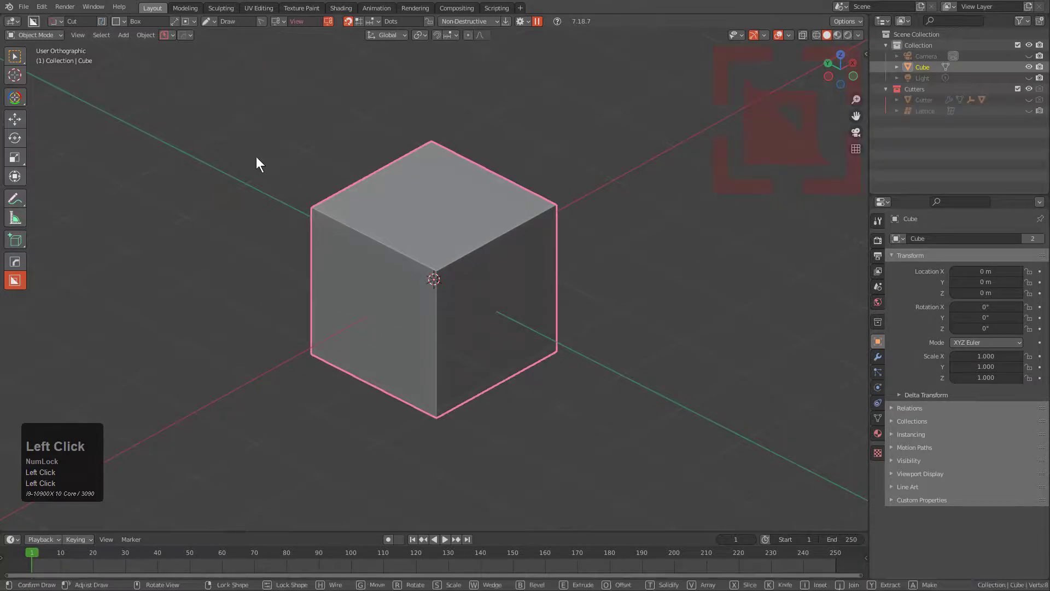
{"action": "mouse_move", "coordinate": [181, 55]}
{"action": "left_mouse_down"}
{"action": "mouse_move", "coordinate": [352, 375]}
{"action": "mouse_move", "coordinate": [345, 319]}
{"action": "left_mouse_up"}
{"action": "key", "text": "Escape"}
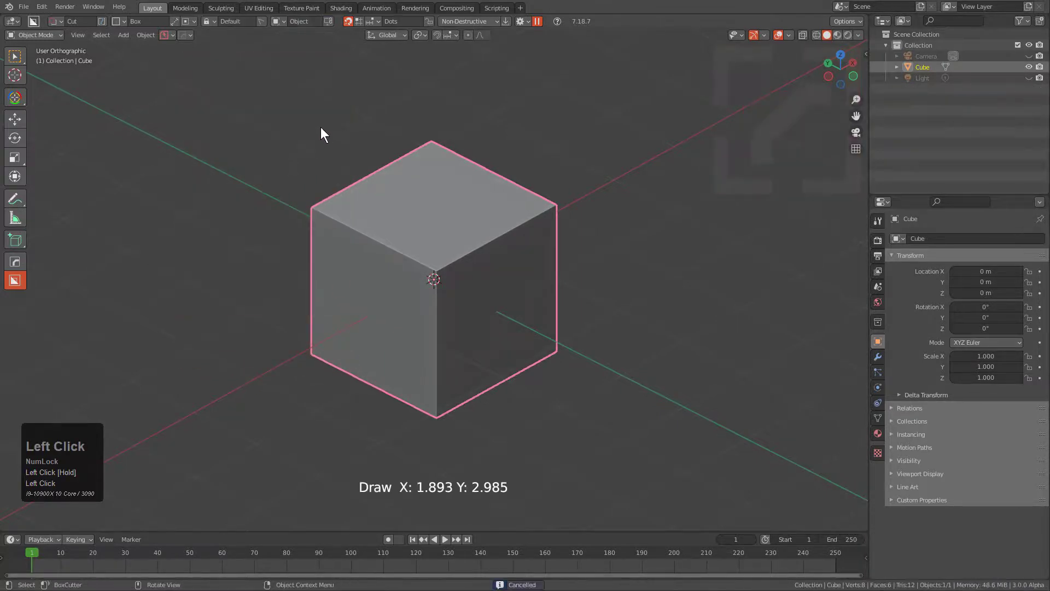
- Draw an Ngon cut from the view dot and slice away the cube's upper back corner
{"action": "key", "text": "ctrl"}
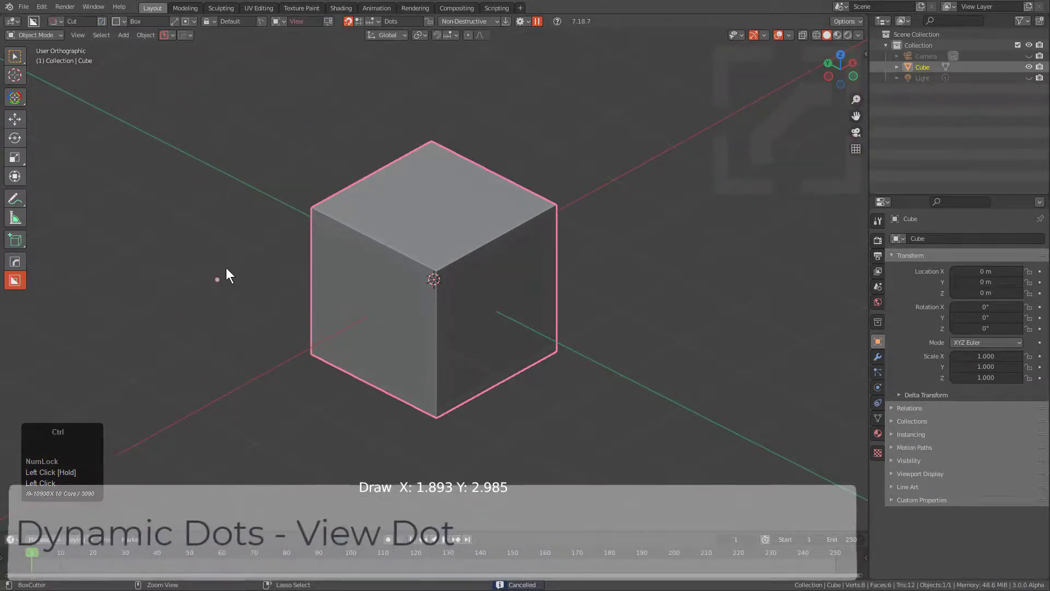
{"action": "mouse_move", "coordinate": [234, 105]}
{"action": "left_click", "coordinate": [234, 169]}
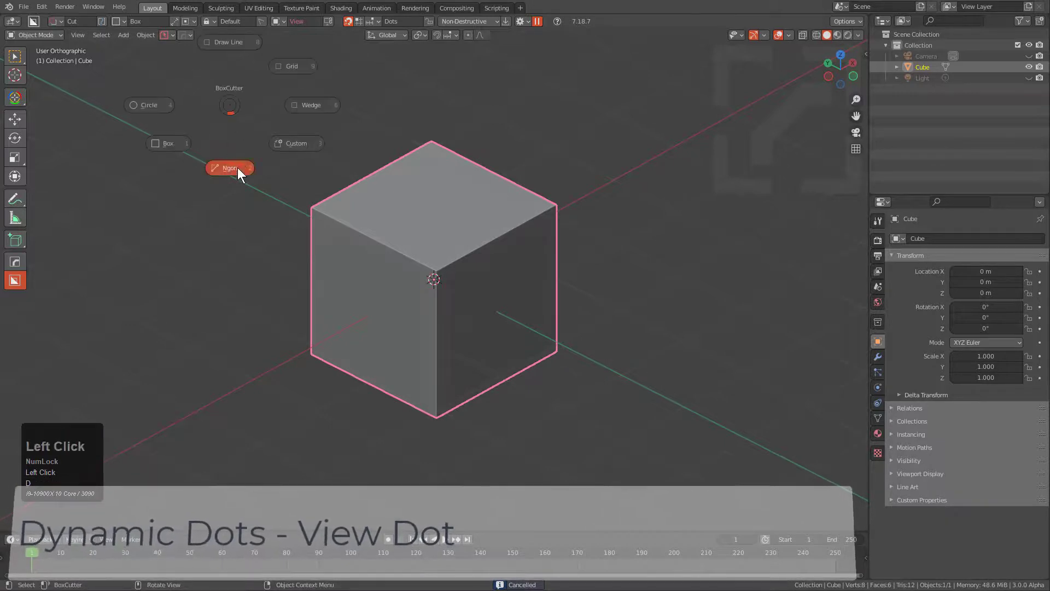
{"action": "mouse_move", "coordinate": [205, 102]}
{"action": "left_mouse_down", "text": "ctrl"}
{"action": "mouse_move", "coordinate": [305, 106]}
{"action": "mouse_move", "coordinate": [339, 133]}
{"action": "mouse_move", "coordinate": [494, 141]}
{"action": "mouse_move", "coordinate": [514, 179]}
{"action": "mouse_move", "coordinate": [414, 178]}
{"action": "mouse_move", "coordinate": [365, 215]}
{"action": "mouse_move", "coordinate": [162, 209]}
{"action": "mouse_move", "coordinate": [171, 222]}
{"action": "left_mouse_up", "text": "ctrl"}
{"action": "left_click", "coordinate": [170, 222]}
{"action": "middle_click_drag", "start_coordinate": [233, 237], "coordinate": [401, 264]}
{"action": "middle_click_drag", "start_coordinate": [280, 249], "coordinate": [241, 242]}
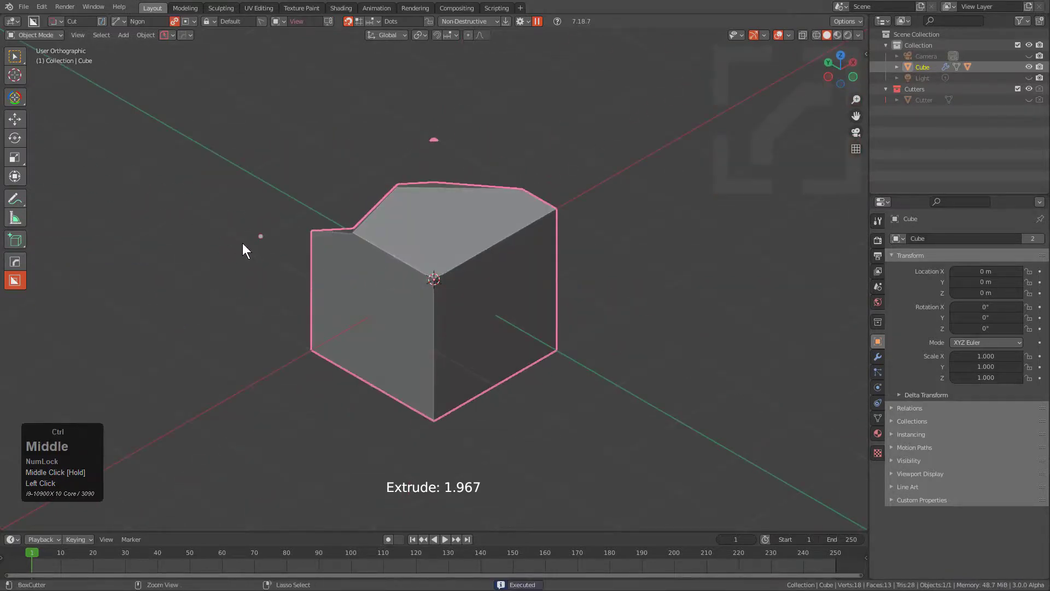
- Set the grid size to 0.30 and outline a new ngon cut across the cube's middle
{"action": "scroll", "coordinate": [212, 252], "scroll_direction": "down", "scroll_amount": 2, "text": "ctrl"}
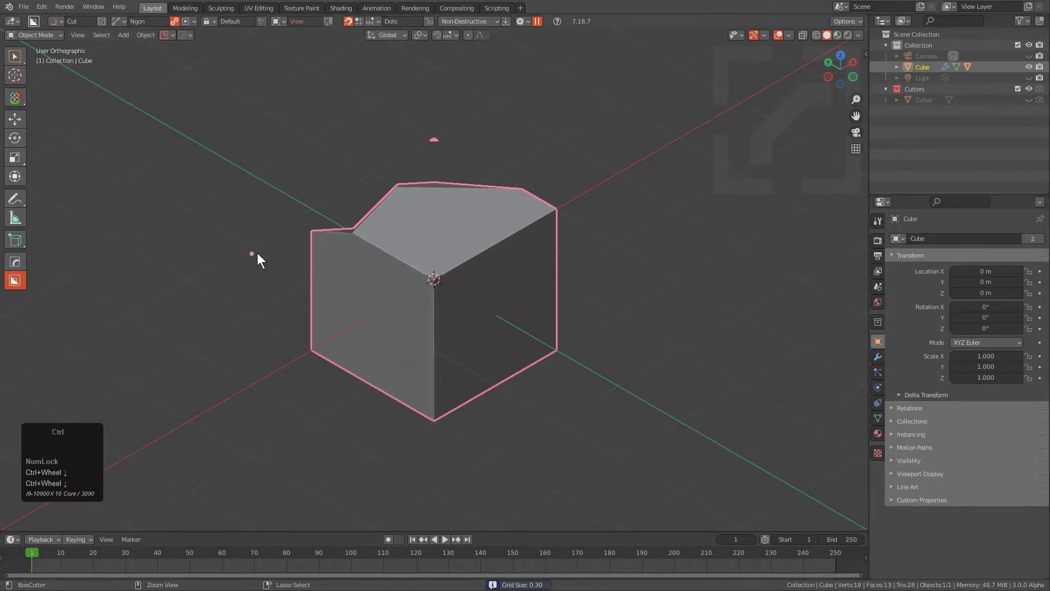
{"action": "left_click_drag", "start_coordinate": [257, 253], "coordinate": [361, 258], "text": "ctrl"}
{"action": "left_click", "coordinate": [364, 257]}
{"action": "left_click", "coordinate": [402, 201], "text": "ctrl"}
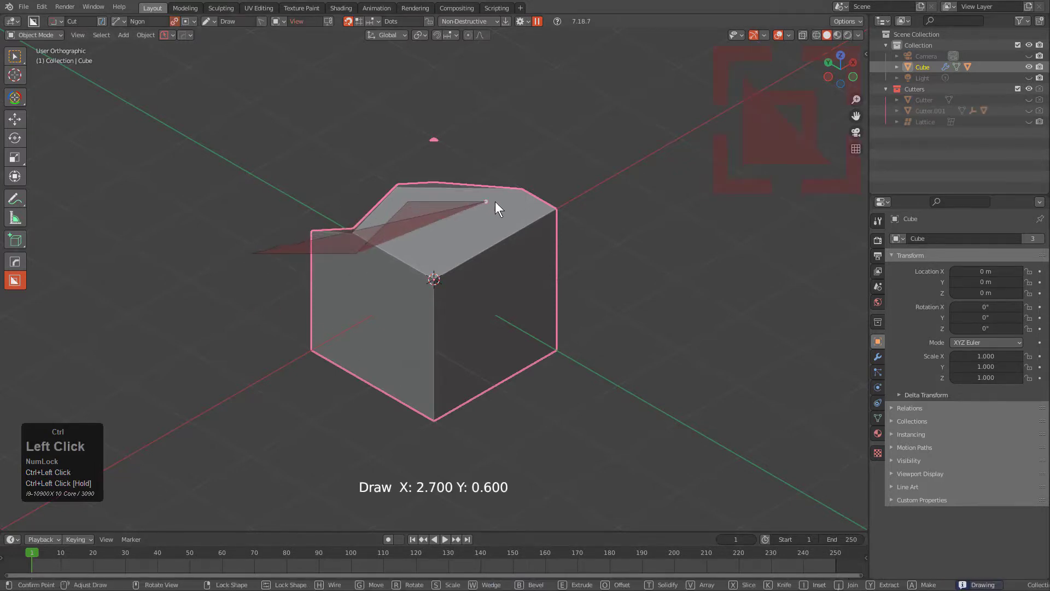
{"action": "left_click", "coordinate": [509, 202], "text": "ctrl"}
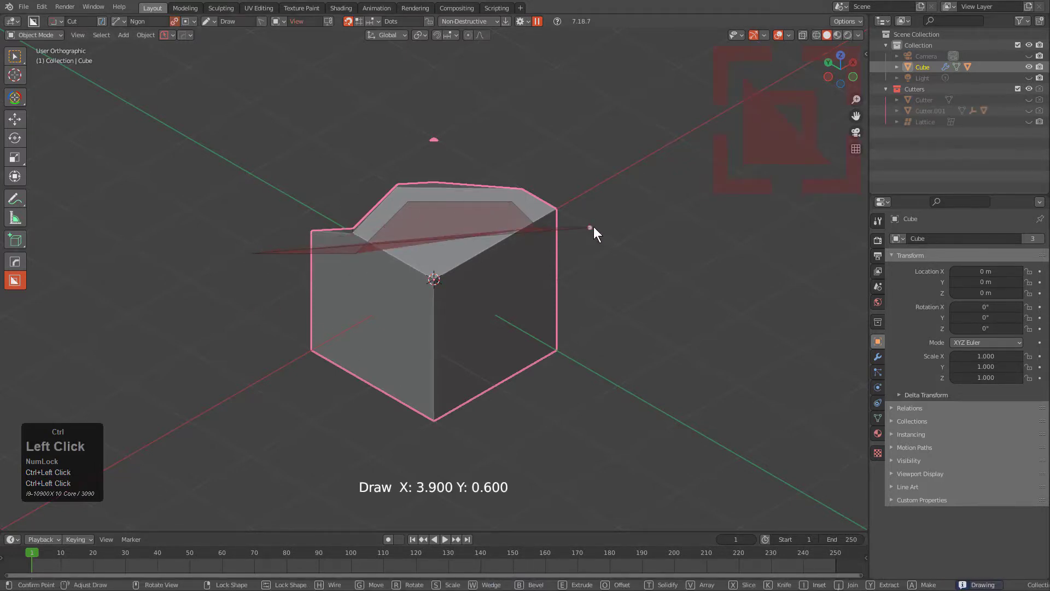
{"action": "left_click", "coordinate": [589, 227], "text": "ctrl"}
{"action": "left_click", "coordinate": [590, 331], "text": "ctrl"}
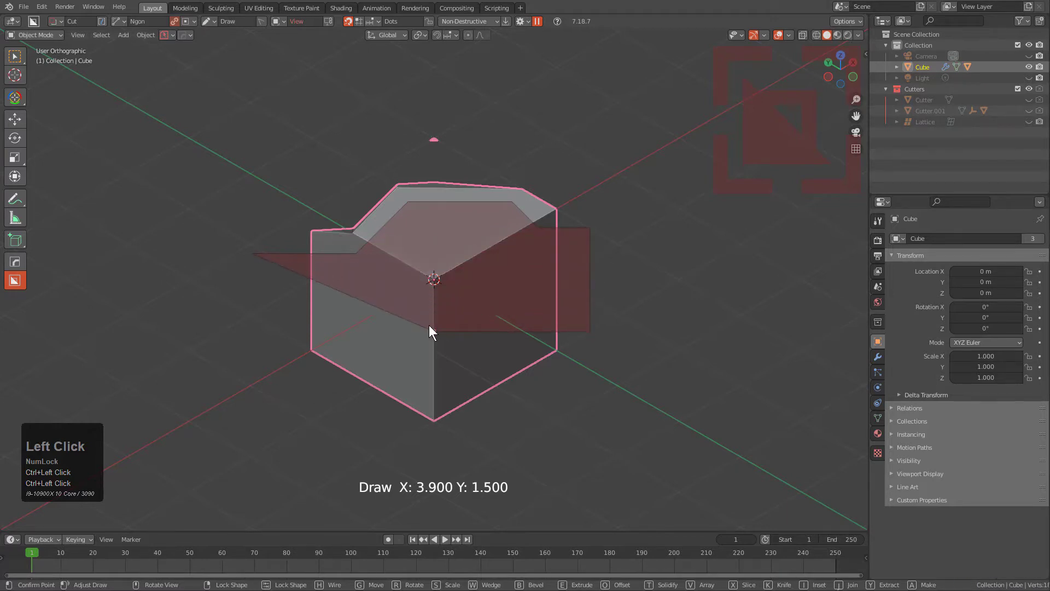
{"action": "left_click", "coordinate": [277, 301]}
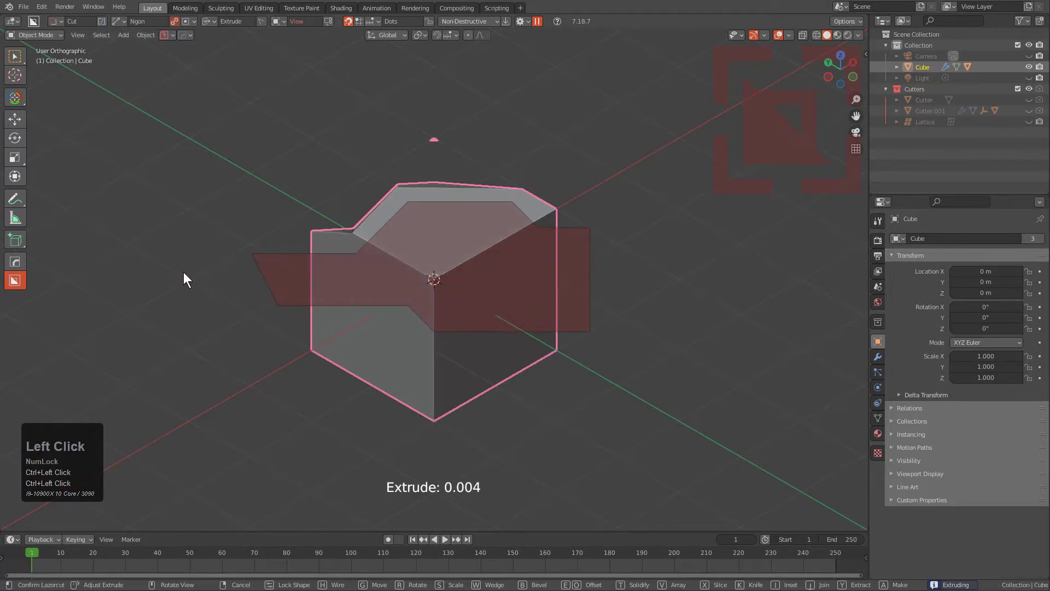
- Extrude the ngon 3.479 through the cube and confirm the cut
{"action": "middle_click_drag", "start_coordinate": [230, 275], "coordinate": [241, 305]}
{"action": "left_click", "coordinate": [241, 304]}
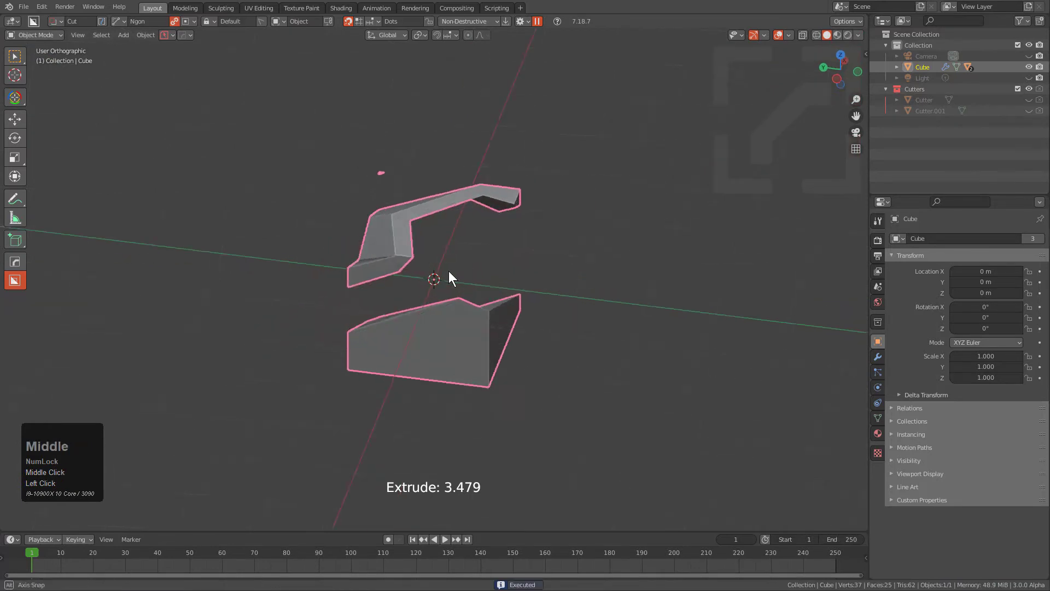
{"action": "middle_click_drag", "start_coordinate": [446, 277], "coordinate": [435, 249]}
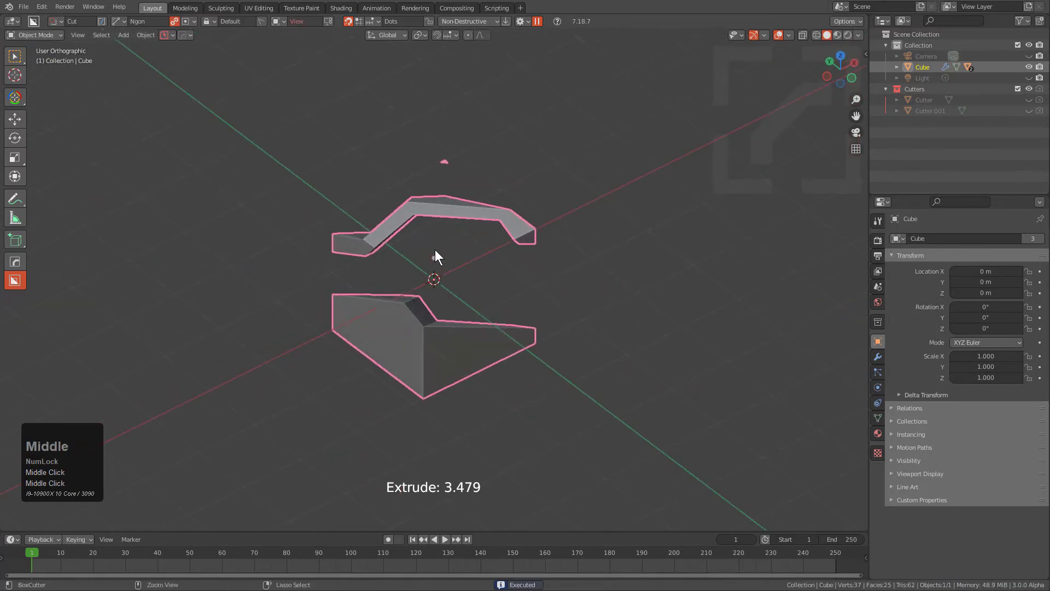